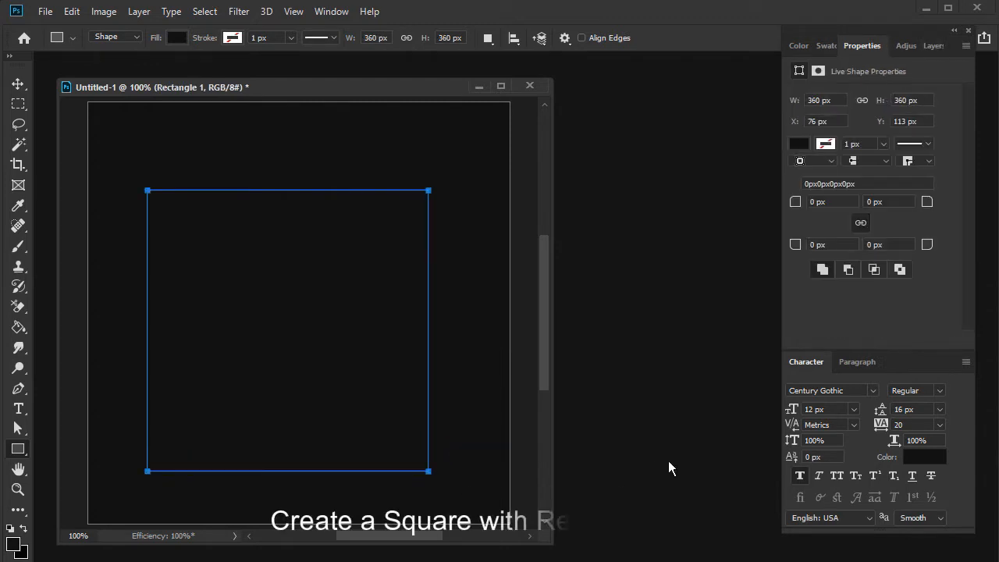
- Add a Stroke layer effect in white (ffffff) to the Rectangle 1 square
{"action": "left_click", "coordinate": [929, 45]}
{"action": "left_click_drag", "start_coordinate": [930, 43], "coordinate": [815, 57]}
{"action": "left_click", "coordinate": [845, 342]}
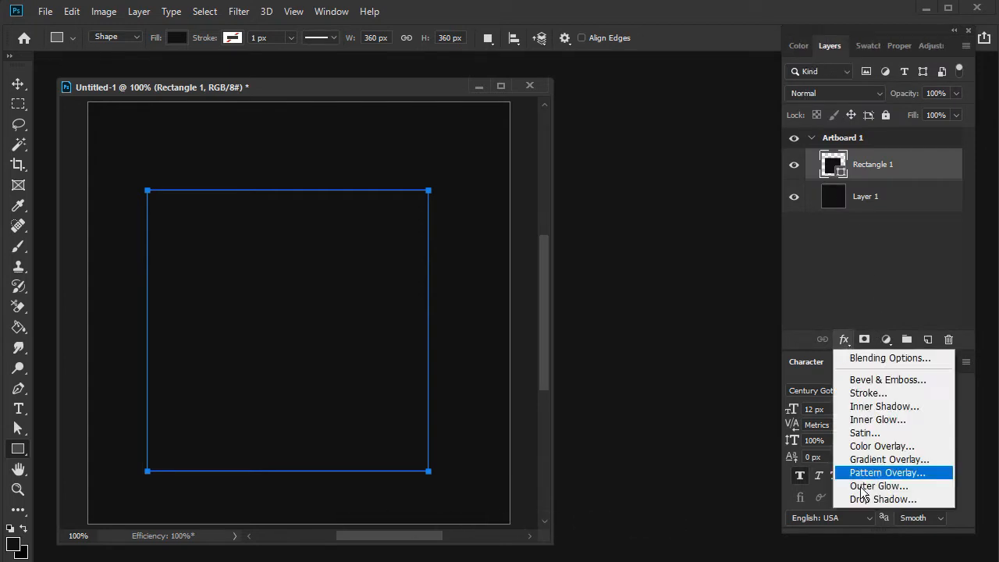
{"action": "left_click", "coordinate": [858, 394]}
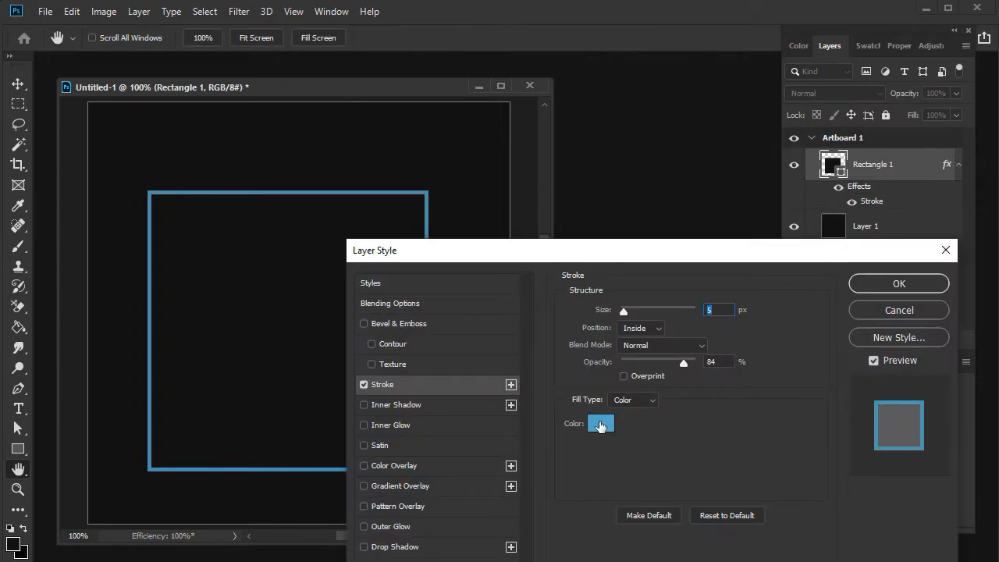
{"action": "left_click", "coordinate": [600, 425]}
{"action": "type", "text": "ffffff"}
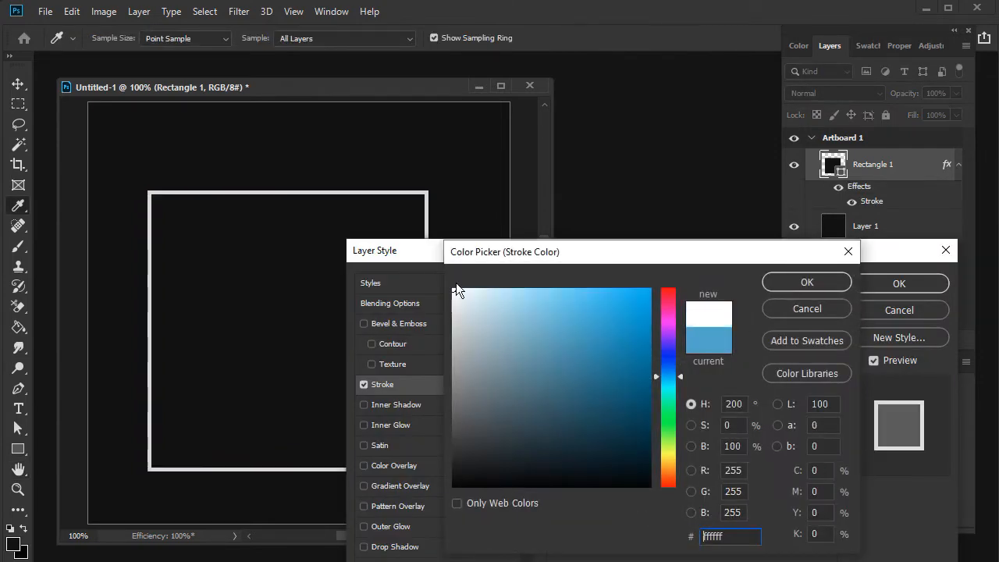
{"action": "left_click", "coordinate": [823, 282]}
{"action": "left_click", "coordinate": [886, 282]}
- Rotate the outlined square 45° and move it toward the artboard's upper left so part of it extends beyond the edge
{"action": "left_click", "coordinate": [16, 85]}
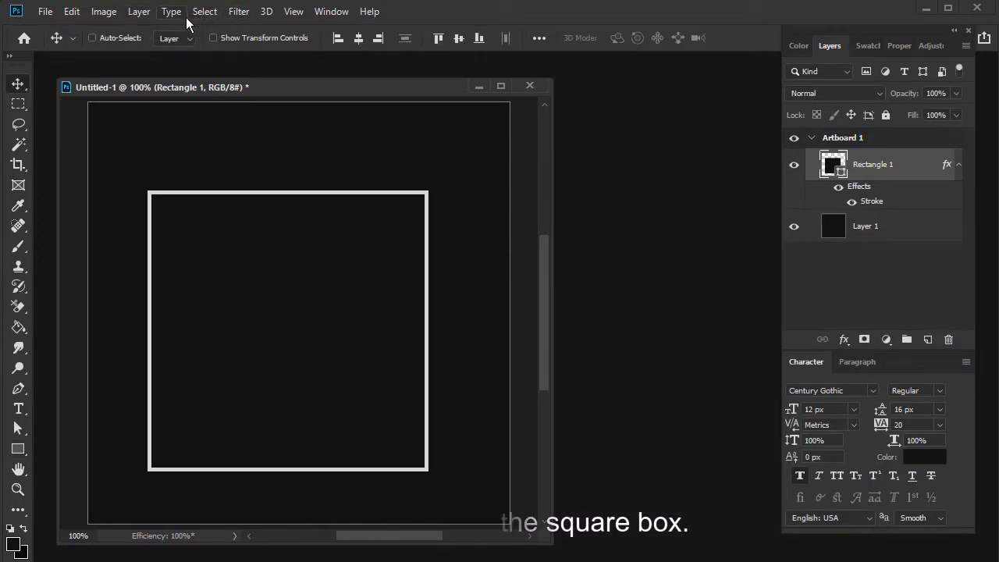
{"action": "left_click", "coordinate": [72, 12]}
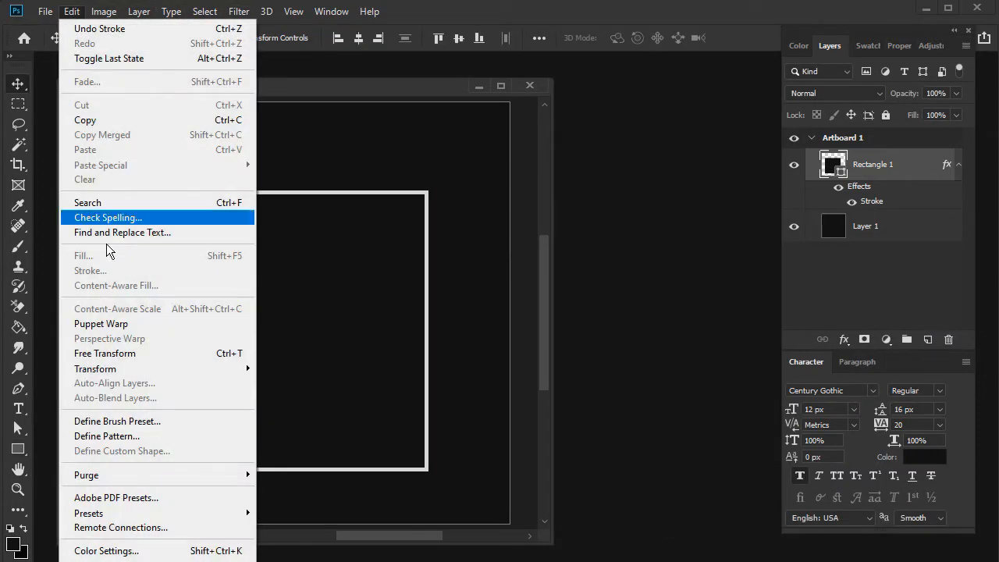
{"action": "left_click", "coordinate": [201, 353]}
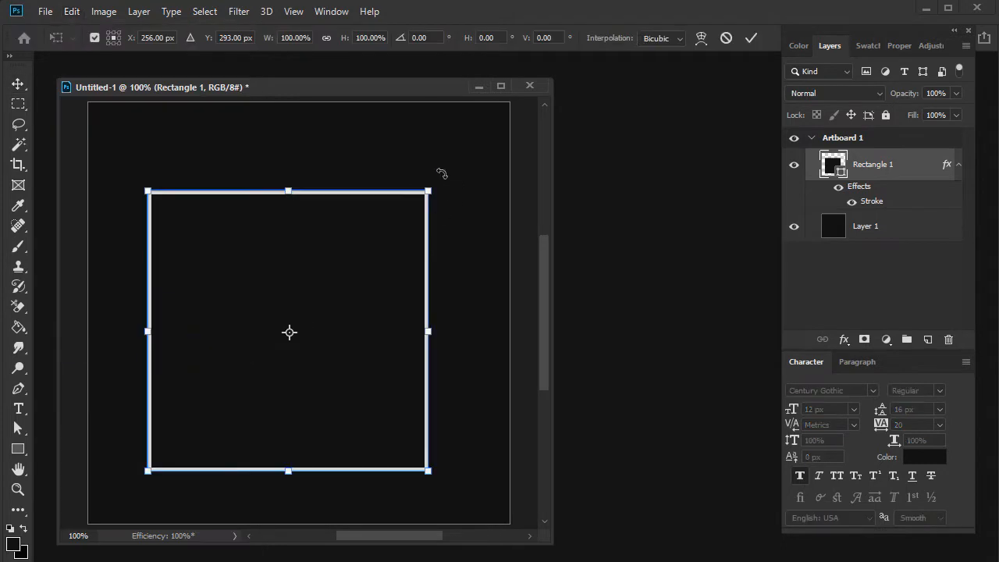
{"action": "left_click_drag", "start_coordinate": [443, 182], "coordinate": [465, 333]}
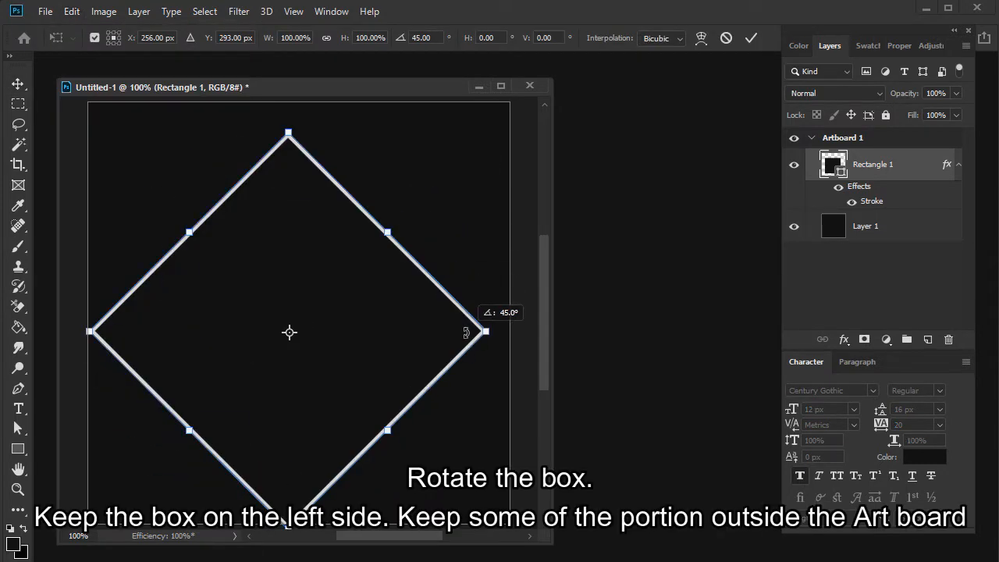
{"action": "left_click_drag", "start_coordinate": [265, 323], "coordinate": [158, 272]}
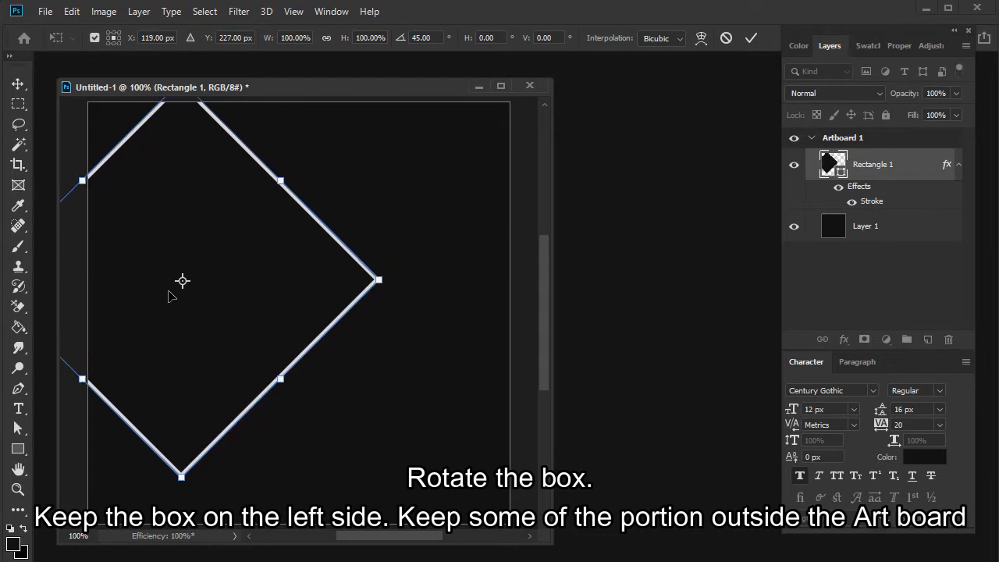
{"action": "key", "text": "Return"}
{"action": "mouse_move", "coordinate": [264, 210]}
{"action": "left_mouse_down"}
{"action": "mouse_move", "coordinate": [270, 225]}
{"action": "mouse_move", "coordinate": [255, 224]}
{"action": "left_mouse_up"}
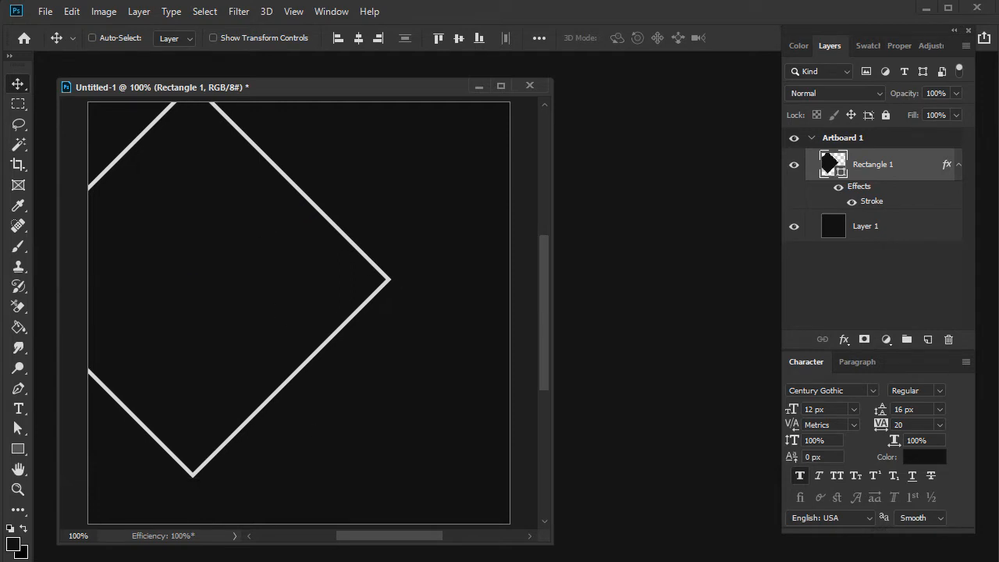
- Reselect the Rectangle 1 layer and nudge the rotated square slightly down and to the right
{"action": "right_click", "coordinate": [205, 250]}
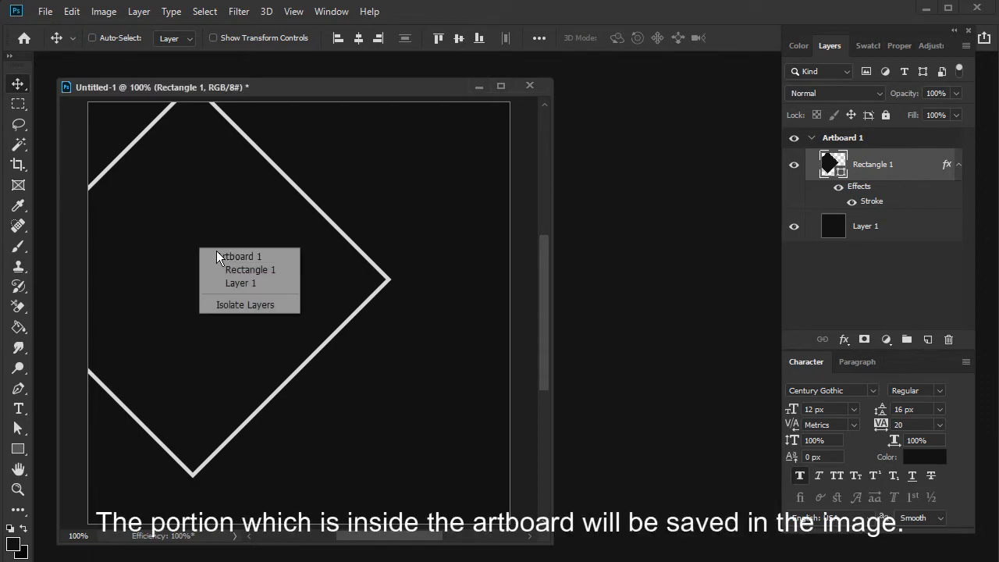
{"action": "left_click", "coordinate": [216, 257]}
{"action": "right_click", "coordinate": [206, 244]}
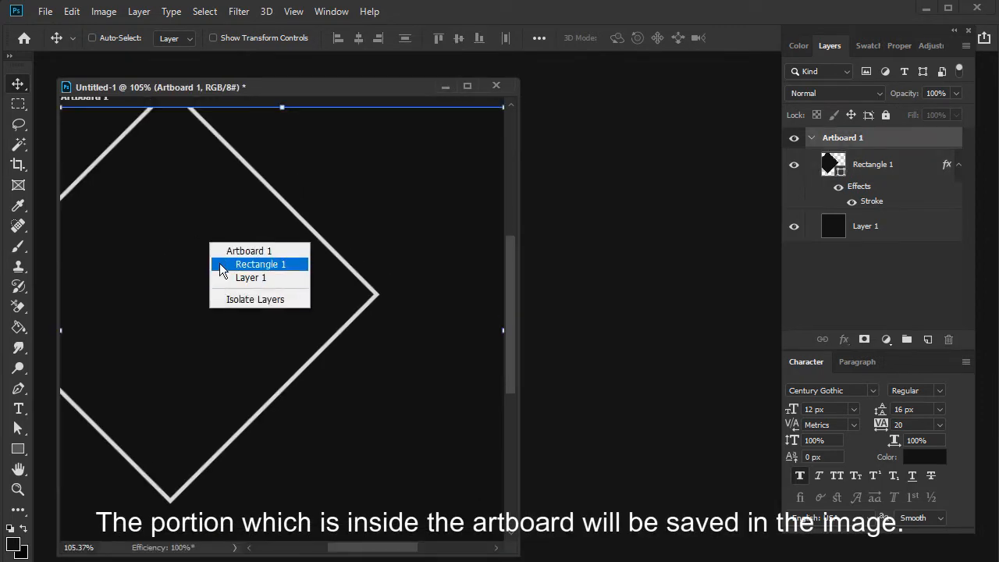
{"action": "left_click", "coordinate": [220, 261]}
{"action": "left_click_drag", "start_coordinate": [223, 270], "coordinate": [230, 279]}
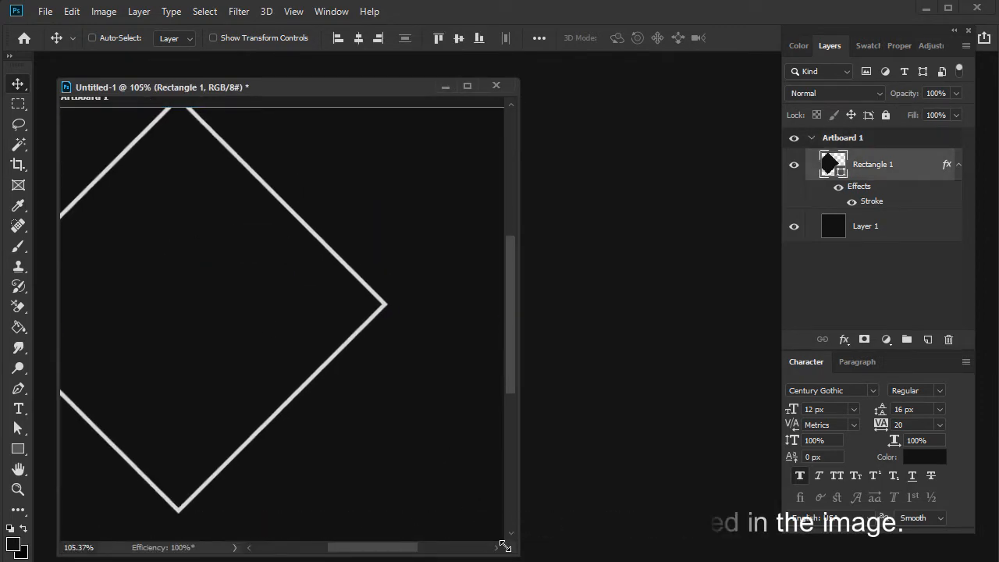
{"action": "mouse_move", "coordinate": [410, 91]}
{"action": "left_mouse_down"}
{"action": "mouse_move", "coordinate": [394, 80]}
{"action": "mouse_move", "coordinate": [404, 74]}
{"action": "left_mouse_up"}
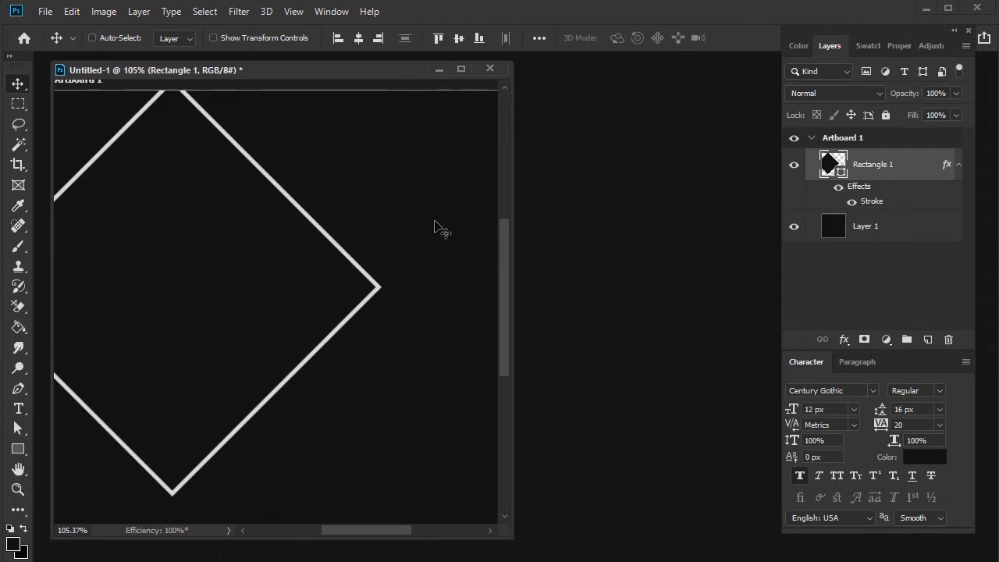
{"action": "left_click_drag", "start_coordinate": [509, 539], "coordinate": [538, 552]}
- Paste the copied shopping photo above the Rectangle 1 layer and position it over the artboard
{"action": "right_click", "coordinate": [183, 223]}
{"action": "left_click", "coordinate": [205, 243]}
{"action": "key", "text": "ctrl+v"}
{"action": "left_click_drag", "start_coordinate": [323, 323], "coordinate": [252, 275]}
- Clip the photo to the rotated square with a clipping mask and shift it so the blonde woman fills the shape
{"action": "left_click", "coordinate": [104, 11]}
{"action": "mouse_move", "coordinate": [104, 29]}
{"action": "mouse_move", "coordinate": [139, 11]}
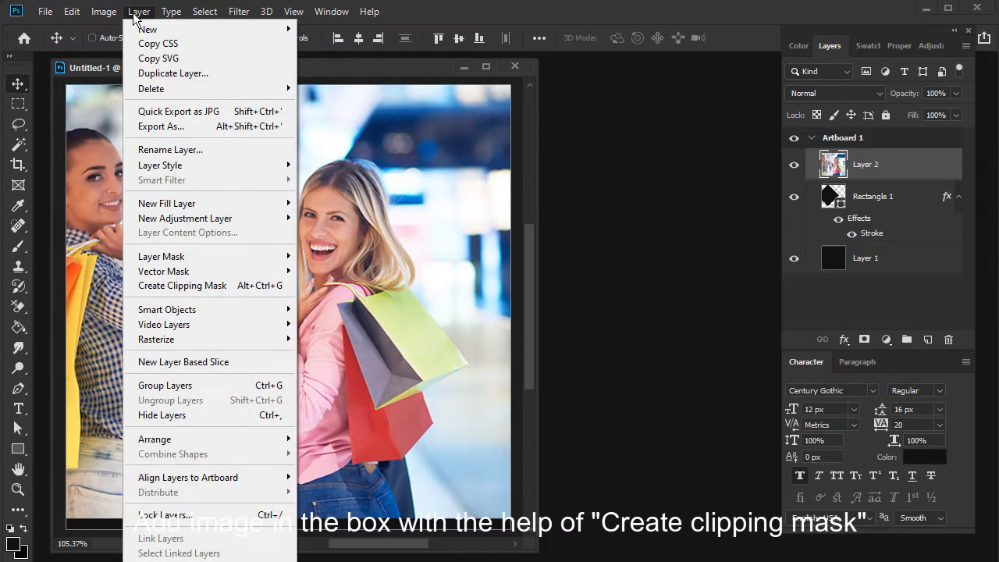
{"action": "left_click", "coordinate": [196, 285]}
{"action": "left_click_drag", "start_coordinate": [296, 323], "coordinate": [196, 325]}
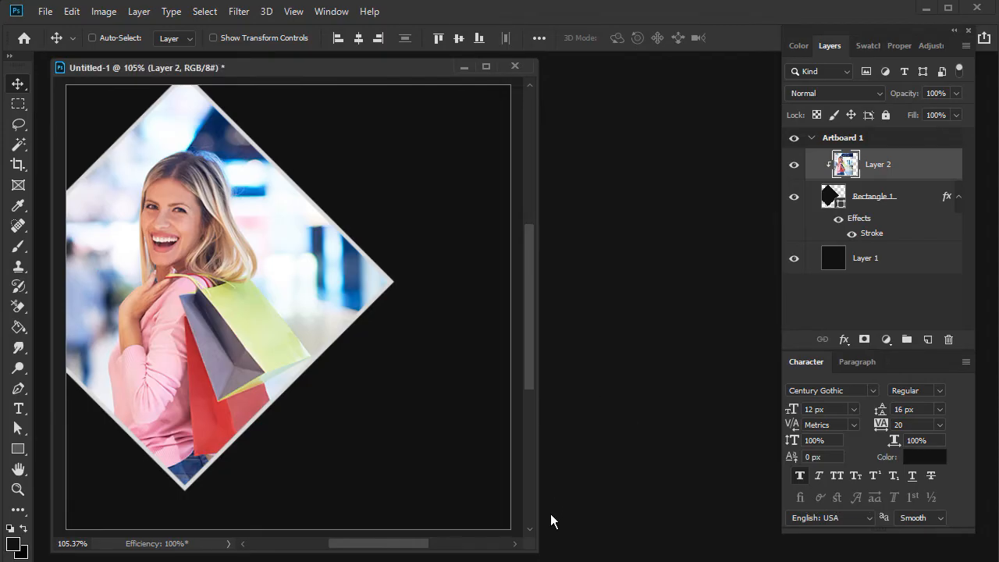
- Draw a second square about 194 px wide over the photo diamond's right side, positioned at about X 270, Y 130 px
{"action": "left_click", "coordinate": [17, 448]}
{"action": "left_click", "coordinate": [928, 339]}
{"action": "left_click_drag", "start_coordinate": [299, 185], "coordinate": [458, 396]}
{"action": "key", "text": "v"}
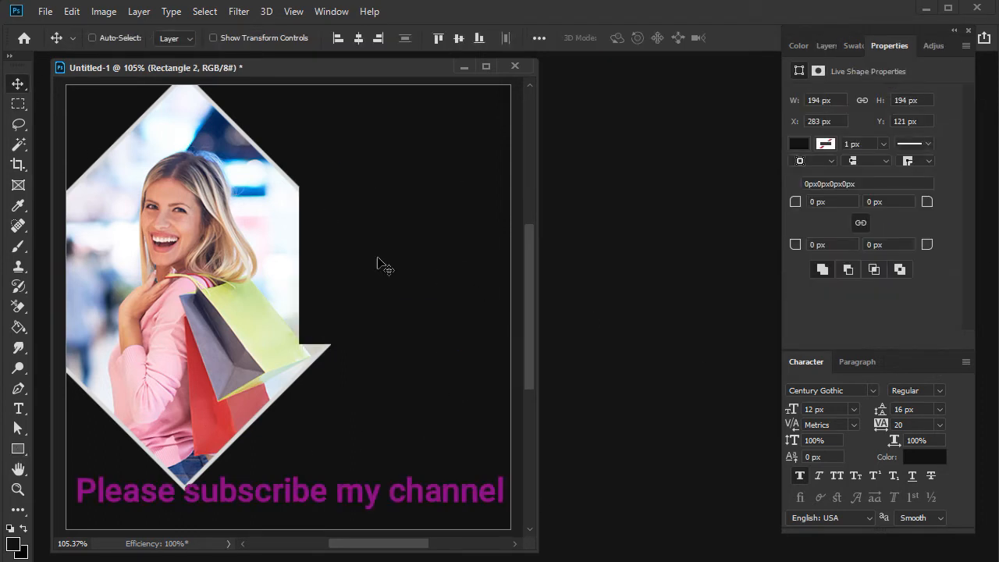
{"action": "left_click_drag", "start_coordinate": [379, 263], "coordinate": [370, 270]}
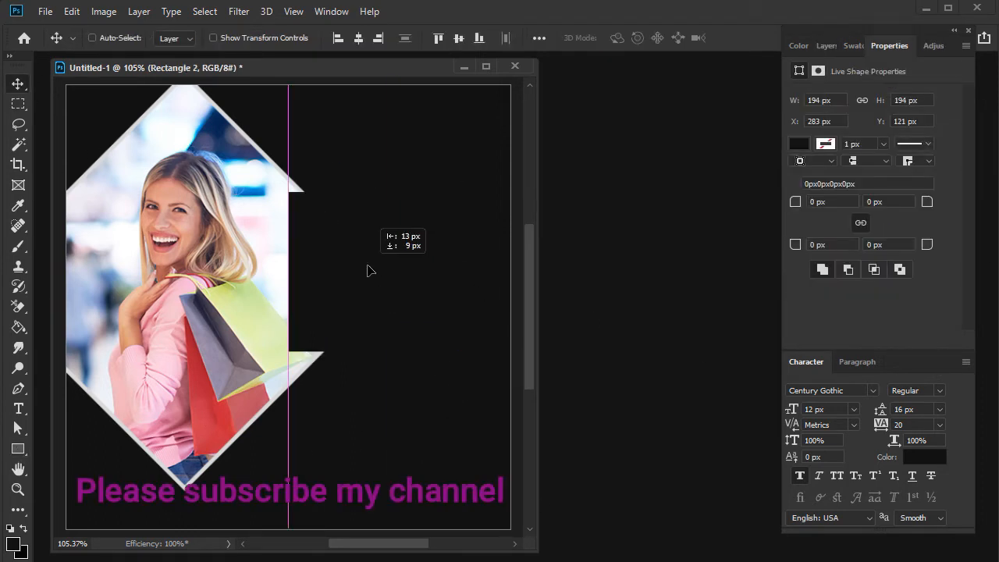
- Set the second square's fill color to red b61d34
{"action": "left_click", "coordinate": [825, 46]}
{"action": "double_click", "coordinate": [839, 173]}
{"action": "left_click", "coordinate": [618, 346]}
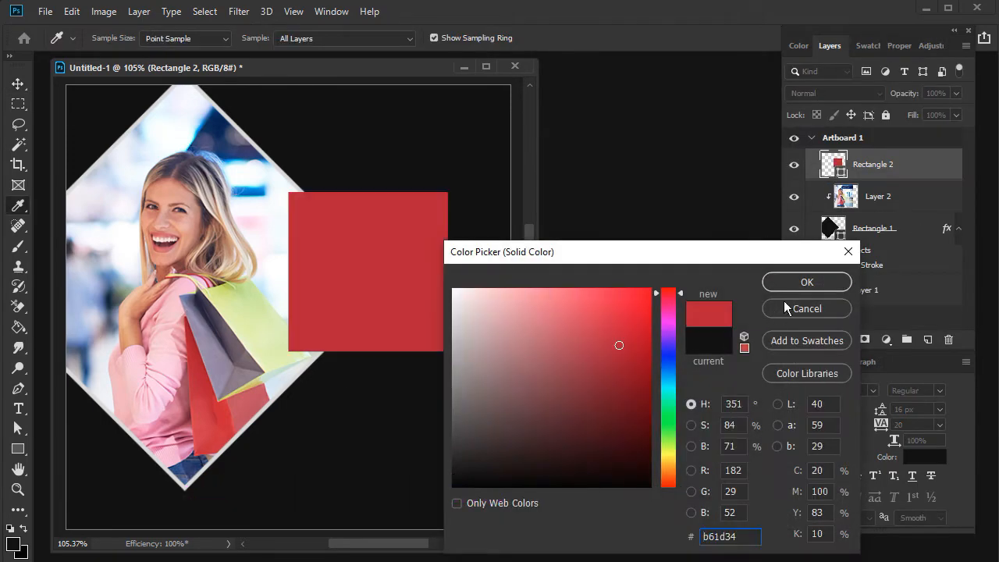
{"action": "left_click", "coordinate": [789, 281]}
- Add a white Stroke layer effect to the red square
{"action": "left_click", "coordinate": [844, 338]}
{"action": "left_click", "coordinate": [868, 393]}
{"action": "mouse_move", "coordinate": [578, 251]}
{"action": "left_mouse_down"}
{"action": "mouse_move", "coordinate": [588, 281]}
{"action": "mouse_move", "coordinate": [585, 272]}
{"action": "left_mouse_up"}
{"action": "key", "text": "Return"}
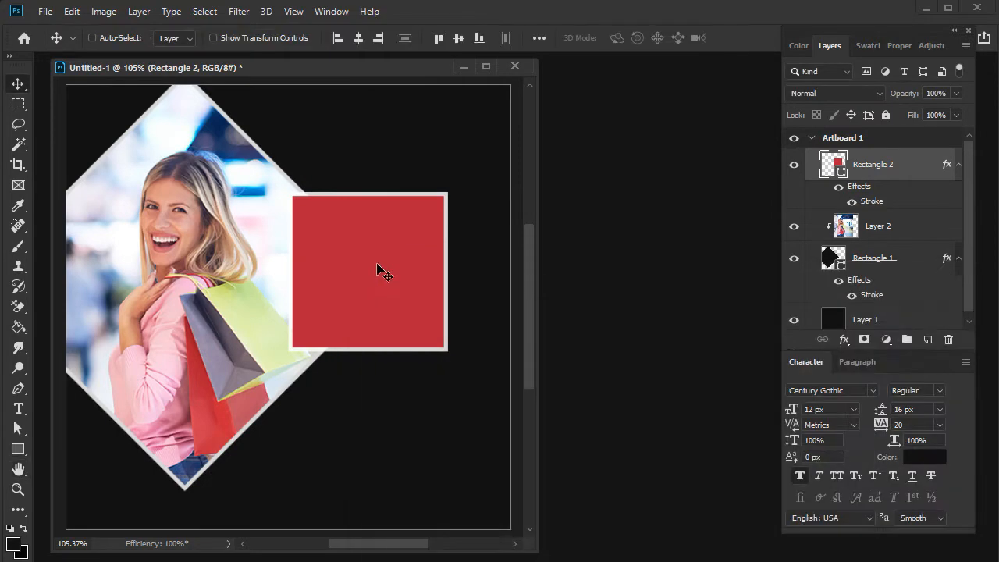
- Rotate the red square 45°, scale it down slightly and place it over the photo diamond's right corner
{"action": "left_click", "coordinate": [71, 11]}
{"action": "left_click", "coordinate": [100, 351]}
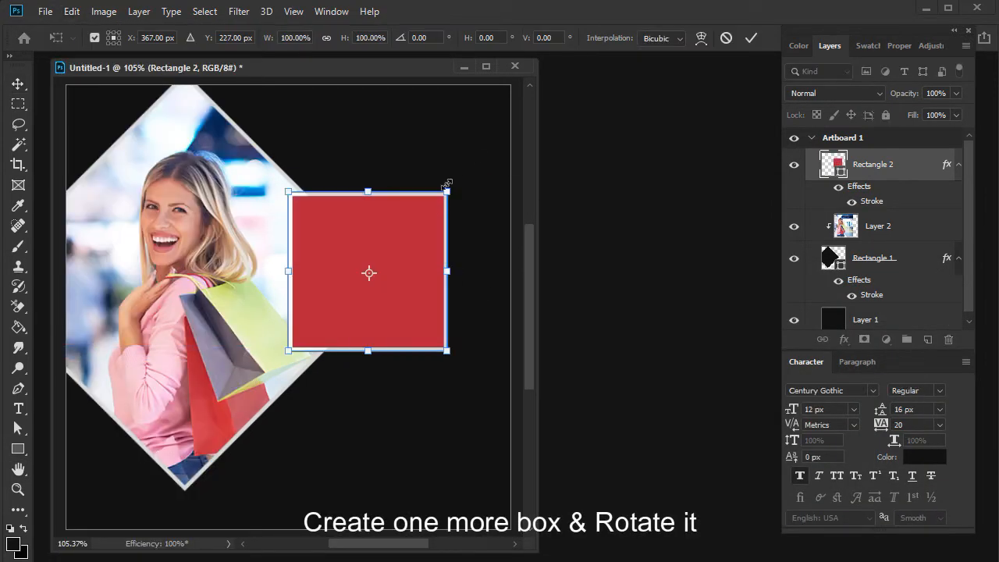
{"action": "left_click_drag", "start_coordinate": [456, 184], "coordinate": [546, 271]}
{"action": "left_click_drag", "start_coordinate": [149, 265], "coordinate": [229, 279]}
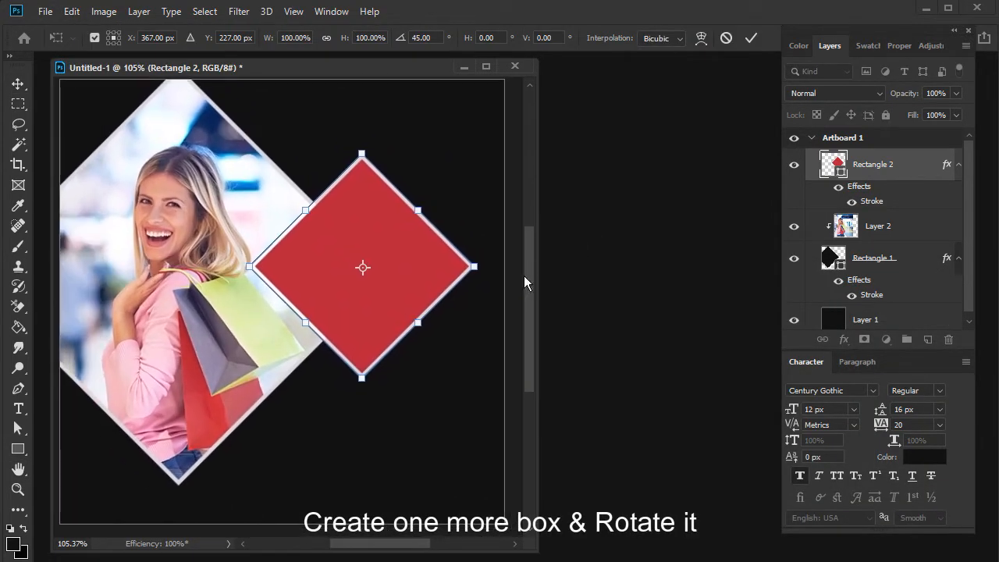
{"action": "left_click_drag", "start_coordinate": [466, 268], "coordinate": [446, 264]}
{"action": "key", "text": "Return"}
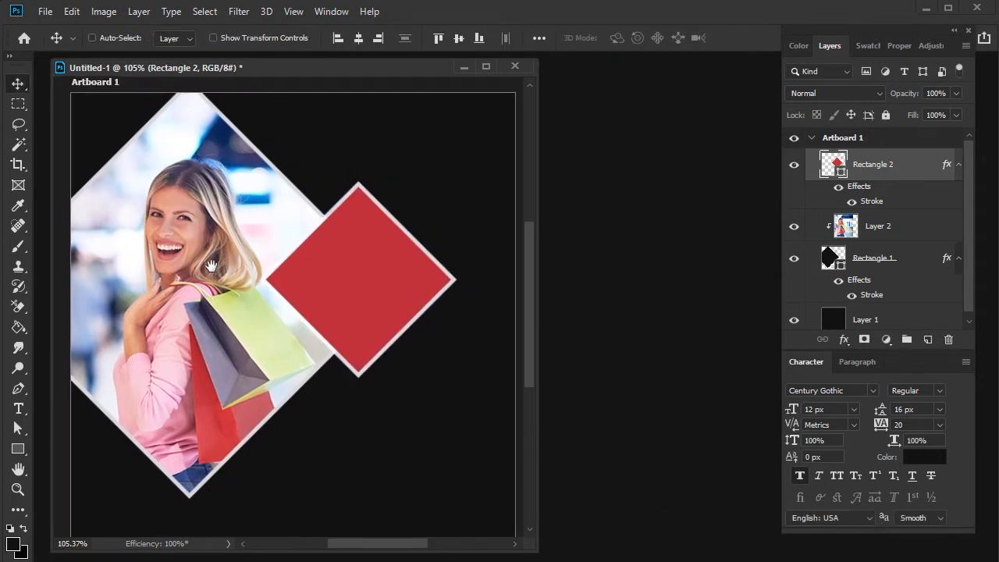
{"action": "mouse_move", "coordinate": [345, 305]}
{"action": "left_mouse_down"}
{"action": "mouse_move", "coordinate": [355, 306]}
{"action": "mouse_move", "coordinate": [348, 312]}
{"action": "left_mouse_up"}
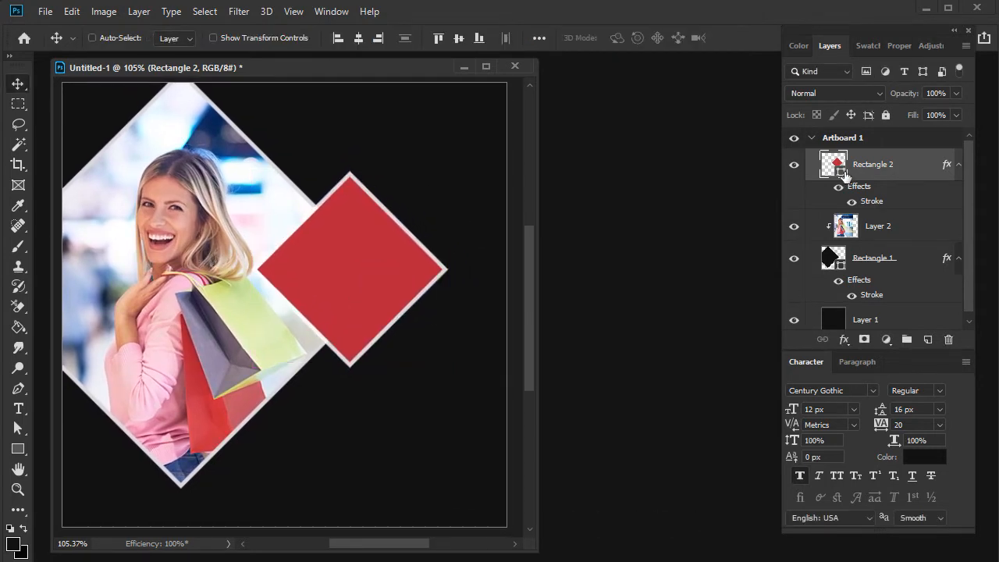
- Recolor the small diamond with a red sampled from the shopping bag in the photo
{"action": "double_click", "coordinate": [833, 164]}
{"action": "left_click", "coordinate": [227, 336]}
{"action": "left_click", "coordinate": [225, 342]}
{"action": "left_click", "coordinate": [235, 349]}
{"action": "left_click", "coordinate": [208, 398]}
{"action": "left_click", "coordinate": [781, 285]}
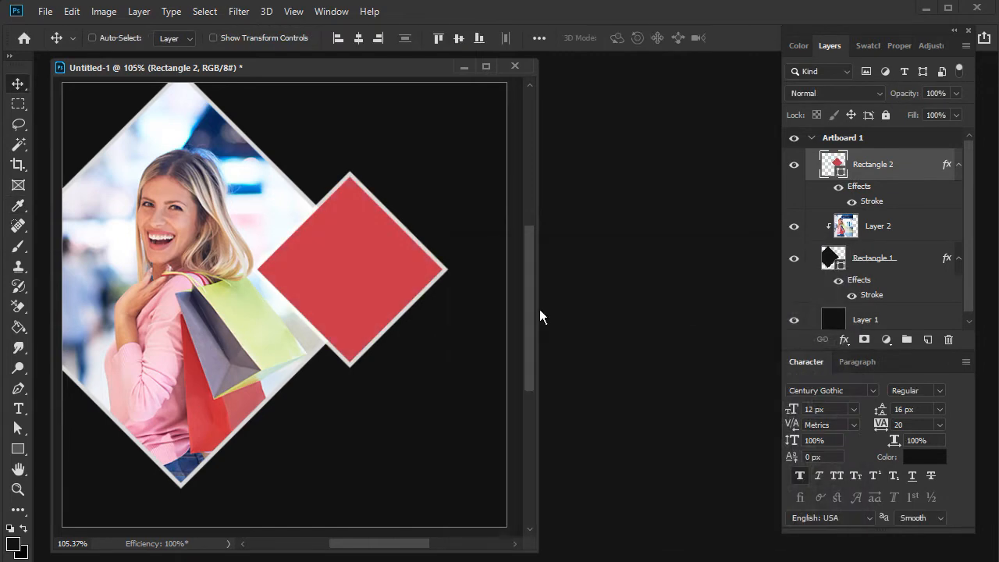
- Add the text "40%" below the red diamond and color it white
{"action": "left_click", "coordinate": [18, 409]}
{"action": "left_click", "coordinate": [316, 416]}
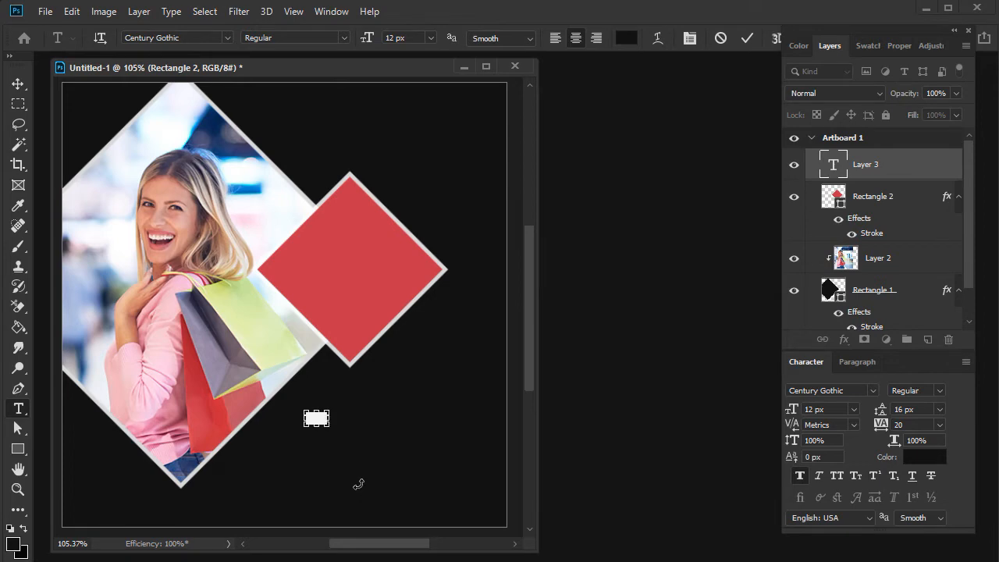
{"action": "left_click", "coordinate": [921, 457]}
{"action": "left_click", "coordinate": [456, 290]}
{"action": "left_click", "coordinate": [804, 285]}
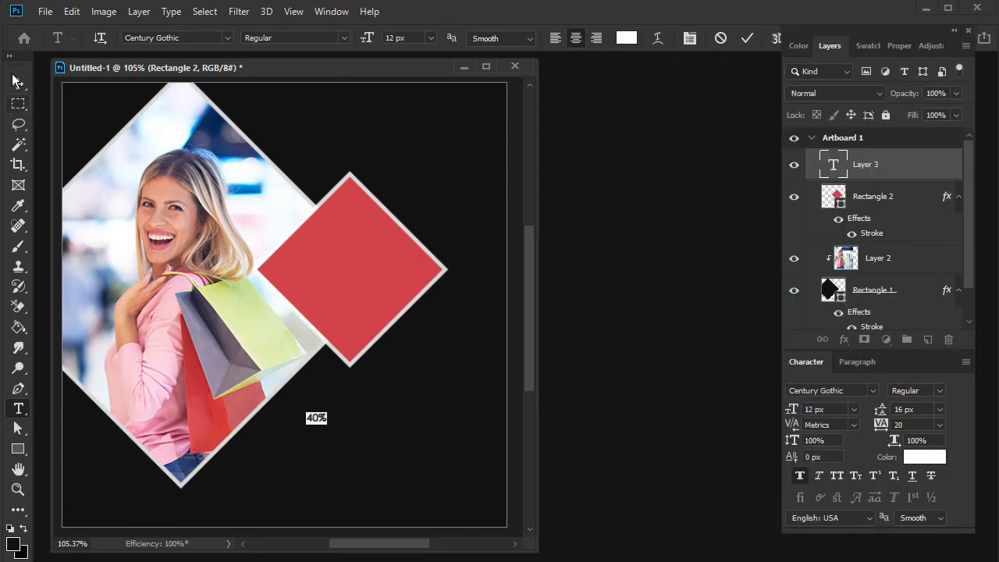
- Enlarge the "40%" text to about 58 px and move it onto the red diamond
{"action": "left_click", "coordinate": [18, 83]}
{"action": "key", "text": "ctrl+t"}
{"action": "left_click_drag", "start_coordinate": [317, 425], "coordinate": [371, 316]}
{"action": "key", "text": "Return"}
- Change the copy of the "40%" text beneath the original to "OFF"
{"action": "double_click", "coordinate": [351, 304]}
{"action": "type", "text": "OFF"}
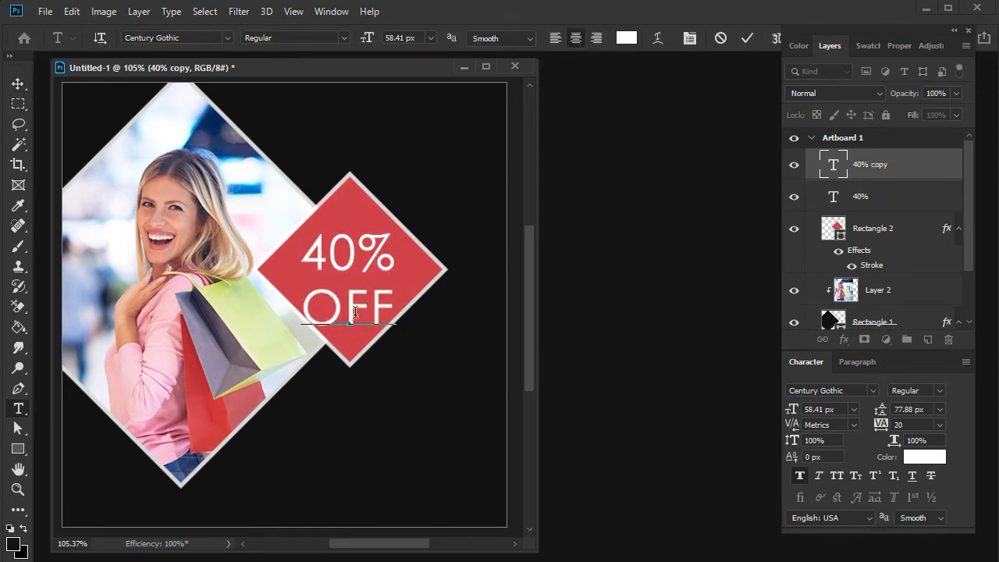
{"action": "left_click", "coordinate": [16, 84]}
- Duplicate the "OFF" text below the red diamond and replace the copy's wording with "Fashion" and "SALE" on two lines
{"action": "left_click_drag", "start_coordinate": [361, 310], "coordinate": [345, 443]}
{"action": "right_click", "coordinate": [352, 255]}
{"action": "left_click", "coordinate": [364, 280], "text": "shift"}
{"action": "double_click", "coordinate": [353, 447]}
{"action": "type", "text": "Fashiom"}
{"action": "key", "text": "BackSpace"}
{"action": "type", "text": "n"}
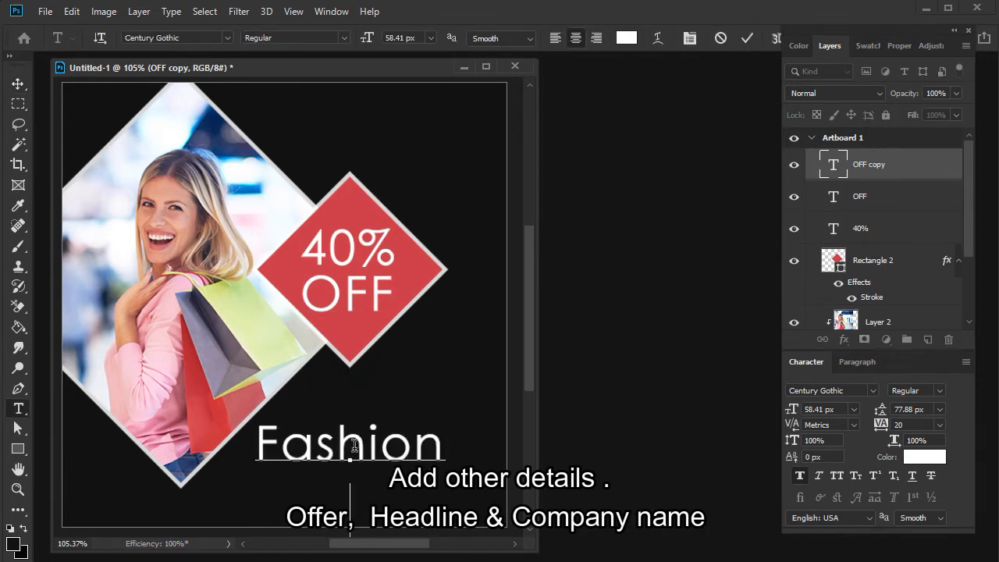
{"action": "key", "text": "Return"}
{"action": "type", "text": "SALE"}
- Left-align the two-line headline and tighten its leading to 56.88 px
{"action": "key", "text": "ctrl+a"}
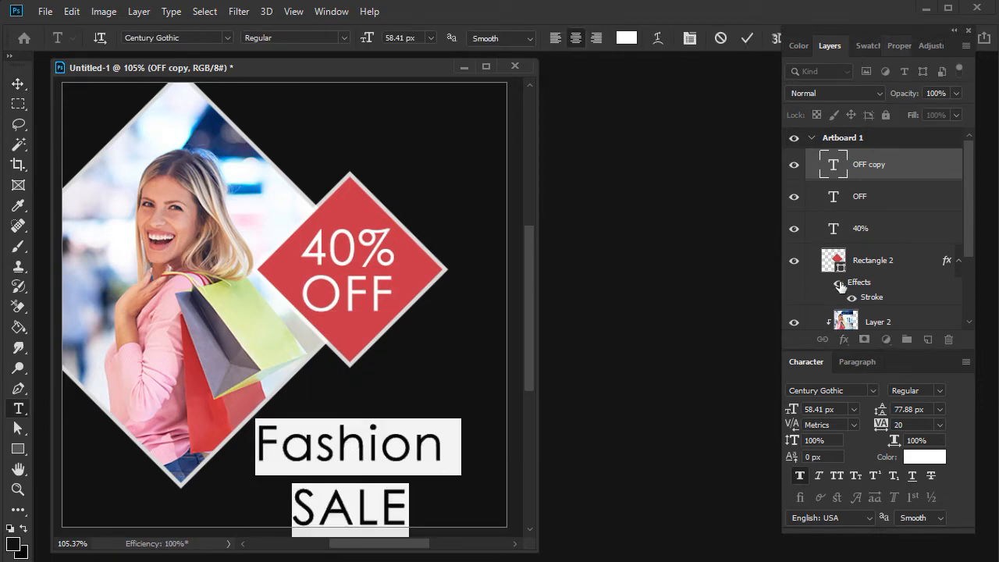
{"action": "left_click", "coordinate": [857, 362]}
{"action": "left_click", "coordinate": [803, 389]}
{"action": "left_click", "coordinate": [806, 363]}
{"action": "left_click_drag", "start_coordinate": [927, 412], "coordinate": [917, 398]}
{"action": "scroll", "coordinate": [917, 398], "scroll_direction": "down", "scroll_amount": 20}
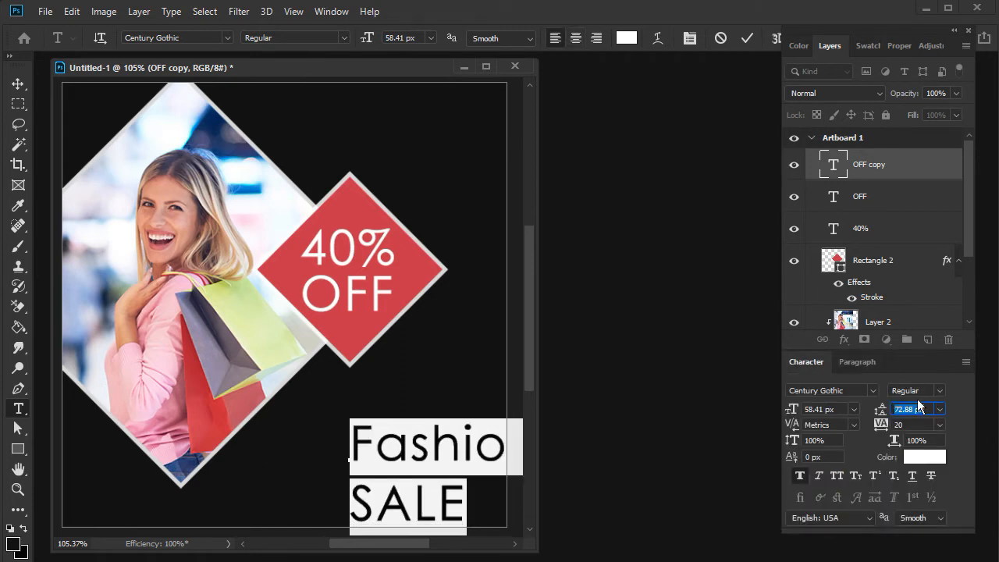
- Make the word "SALE" bold and set the word "Fashion" in all caps
{"action": "left_click_drag", "start_coordinate": [469, 492], "coordinate": [333, 482]}
{"action": "left_click", "coordinate": [940, 390]}
{"action": "left_click", "coordinate": [913, 430]}
{"action": "left_click_drag", "start_coordinate": [351, 445], "coordinate": [722, 441]}
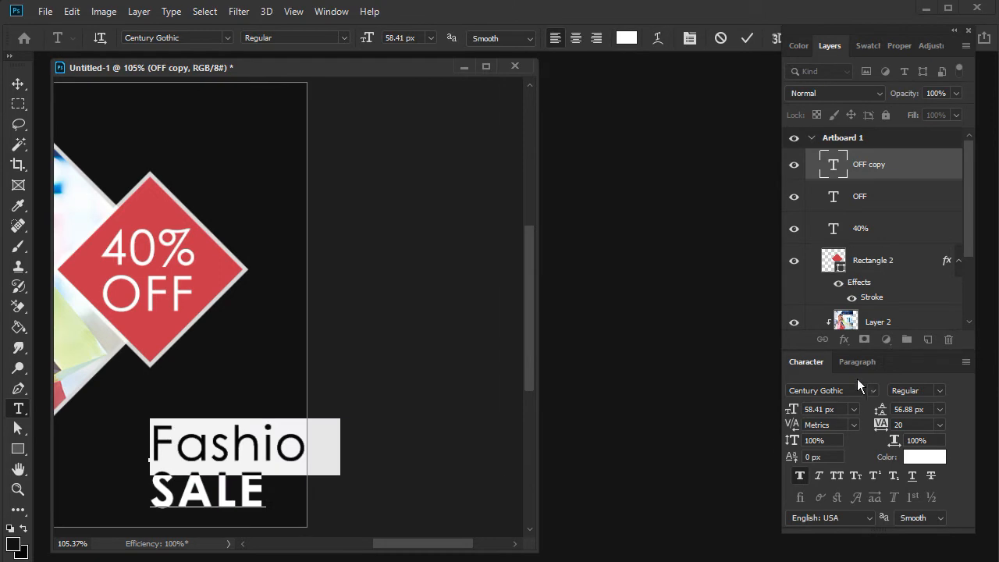
{"action": "left_click", "coordinate": [837, 475]}
- Move the "FASHION SALE" headline left so it fits inside the artboard below the red diamond
{"action": "left_click", "coordinate": [19, 85]}
{"action": "left_click_drag", "start_coordinate": [284, 317], "coordinate": [477, 318]}
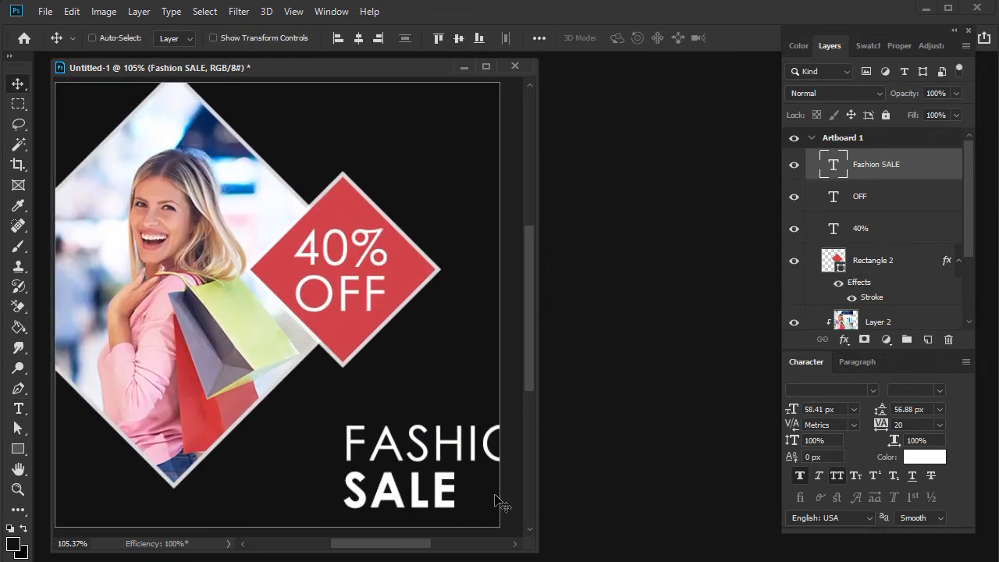
{"action": "left_click_drag", "start_coordinate": [426, 446], "coordinate": [350, 441]}
- Recolor the "FASHION SALE" headline with the red sampled from the small diamond and nudge it slightly left
{"action": "double_click", "coordinate": [834, 165]}
{"action": "left_click", "coordinate": [915, 456]}
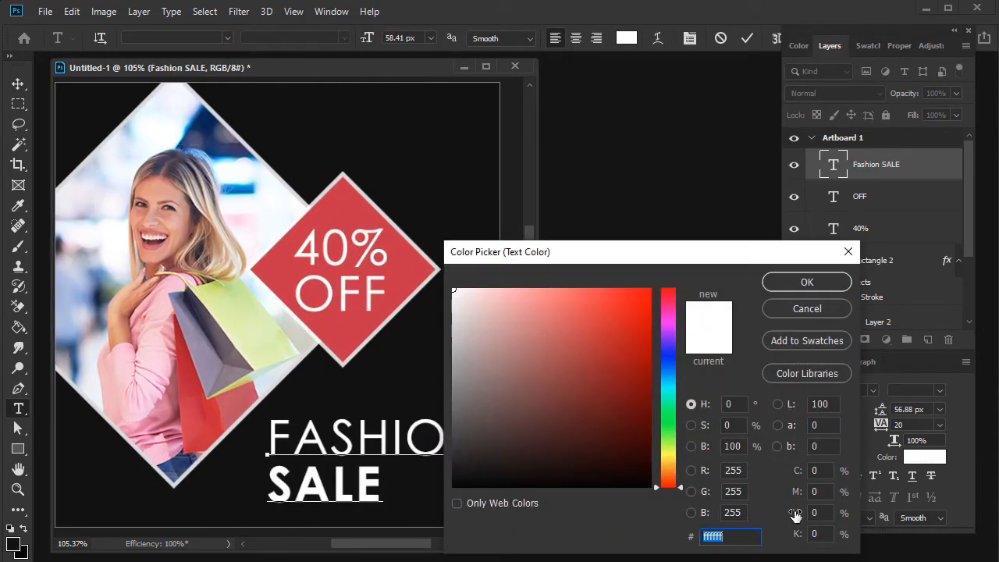
{"action": "left_click", "coordinate": [406, 288]}
{"action": "left_click", "coordinate": [806, 282]}
{"action": "left_click", "coordinate": [17, 84]}
{"action": "left_click_drag", "start_coordinate": [363, 452], "coordinate": [349, 449]}
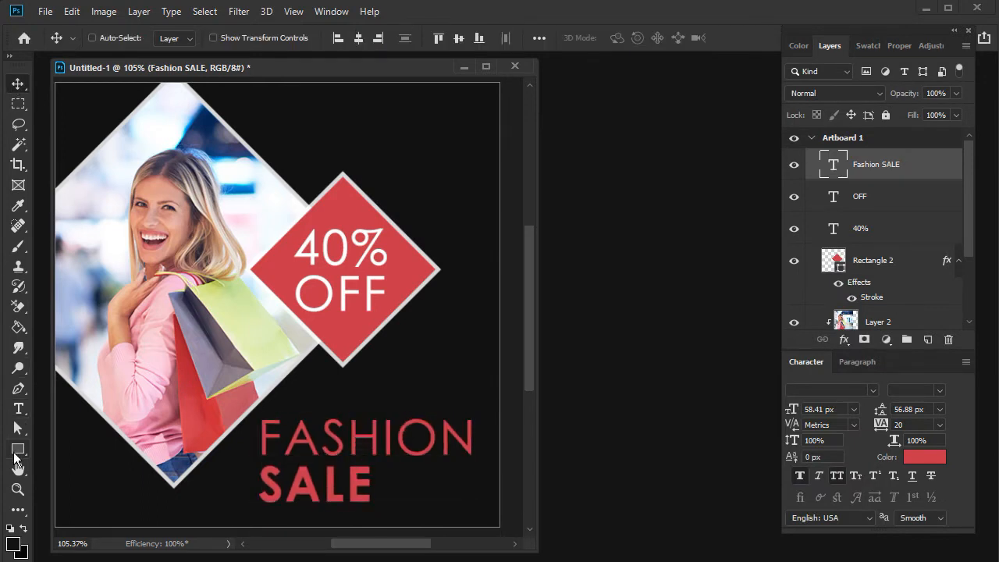
- Draw a 28 px square on a new layer above the red diamond and fill it with the diamond's sampled red
{"action": "left_click", "coordinate": [17, 450]}
{"action": "left_click", "coordinate": [928, 341]}
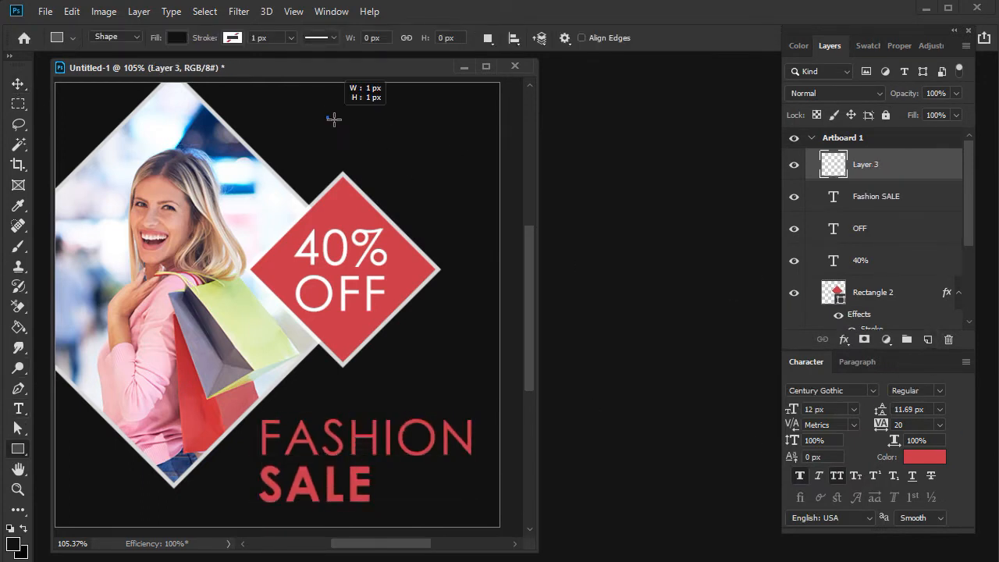
{"action": "left_click_drag", "start_coordinate": [349, 139], "coordinate": [350, 140]}
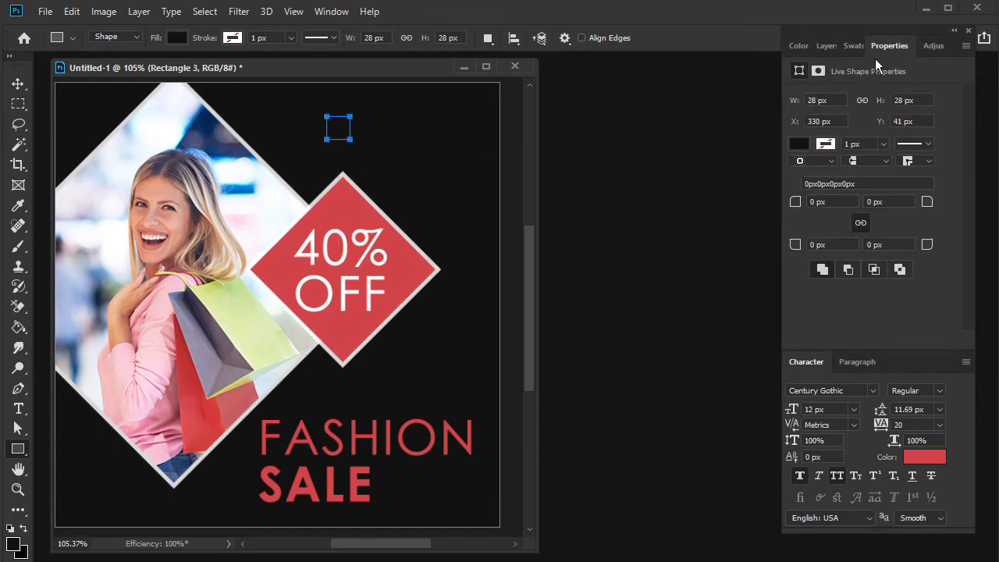
{"action": "left_click", "coordinate": [825, 47]}
{"action": "double_click", "coordinate": [840, 172]}
{"action": "left_click", "coordinate": [347, 202]}
{"action": "left_click", "coordinate": [804, 283]}
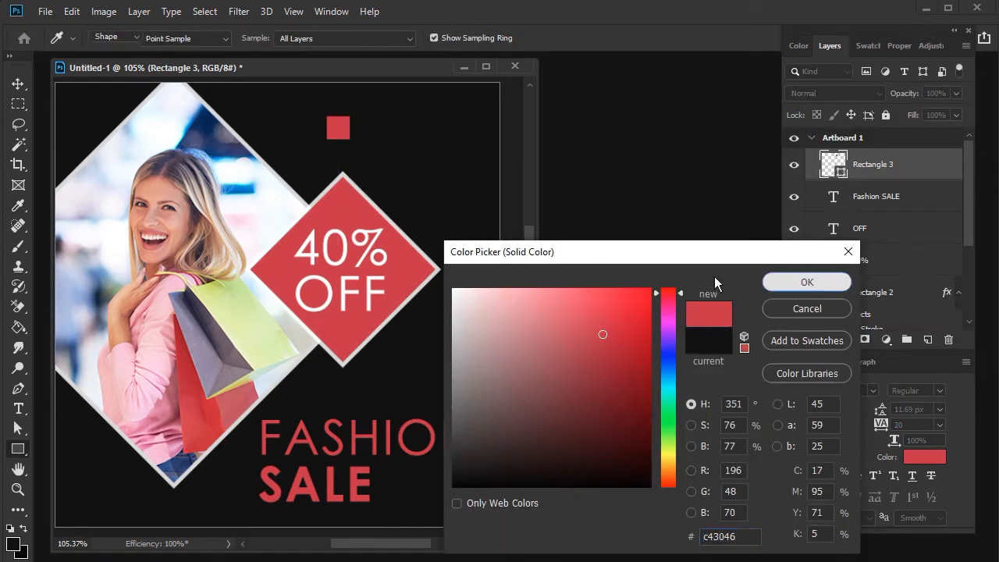
- Rotate the small square into a diamond and place copies on the photo diamond's bottom tip and upper-right edge and the red diamond's top corner
{"action": "key", "text": "v"}
{"action": "key", "text": "ctrl+t"}
{"action": "left_click_drag", "start_coordinate": [373, 126], "coordinate": [176, 484]}
{"action": "key", "text": "Return"}
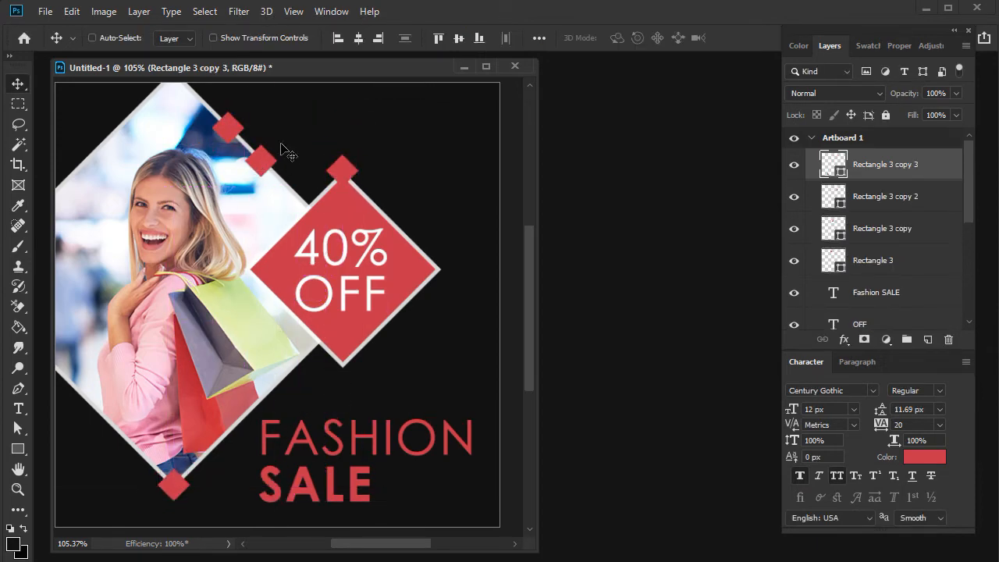
- Move two of the small diamonds onto the bottom and top corners of the red 40% OFF diamond
{"action": "right_click", "coordinate": [244, 164]}
{"action": "left_click", "coordinate": [281, 174]}
{"action": "left_click_drag", "start_coordinate": [262, 167], "coordinate": [344, 357]}
{"action": "right_click", "coordinate": [345, 164]}
{"action": "left_click", "coordinate": [400, 183]}
{"action": "left_click_drag", "start_coordinate": [344, 166], "coordinate": [347, 181]}
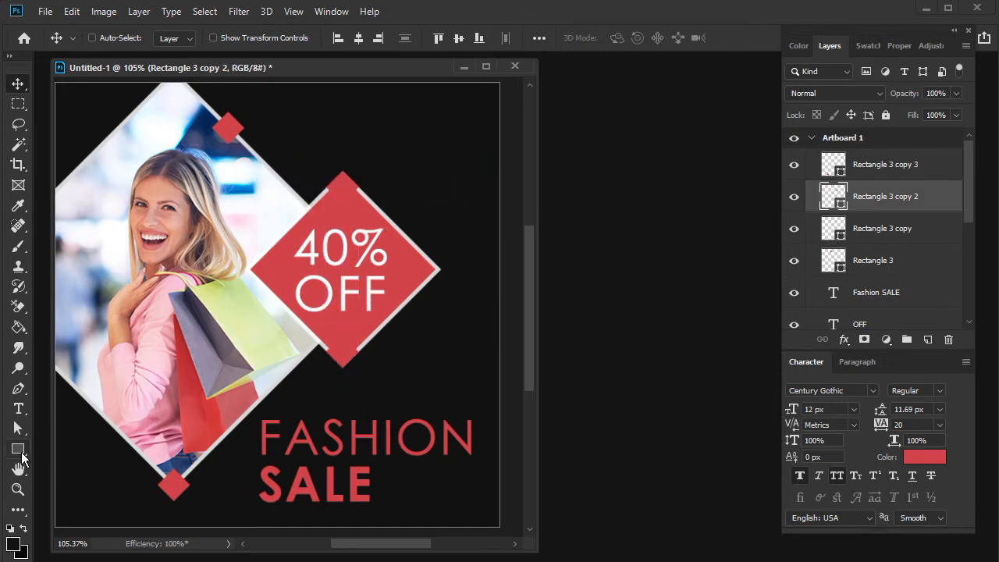
- Draw a red paw-print custom shape in the artboard's upper-right corner and adjust its position
{"action": "right_click", "coordinate": [24, 452]}
{"action": "left_click", "coordinate": [101, 522]}
{"action": "left_click", "coordinate": [636, 39]}
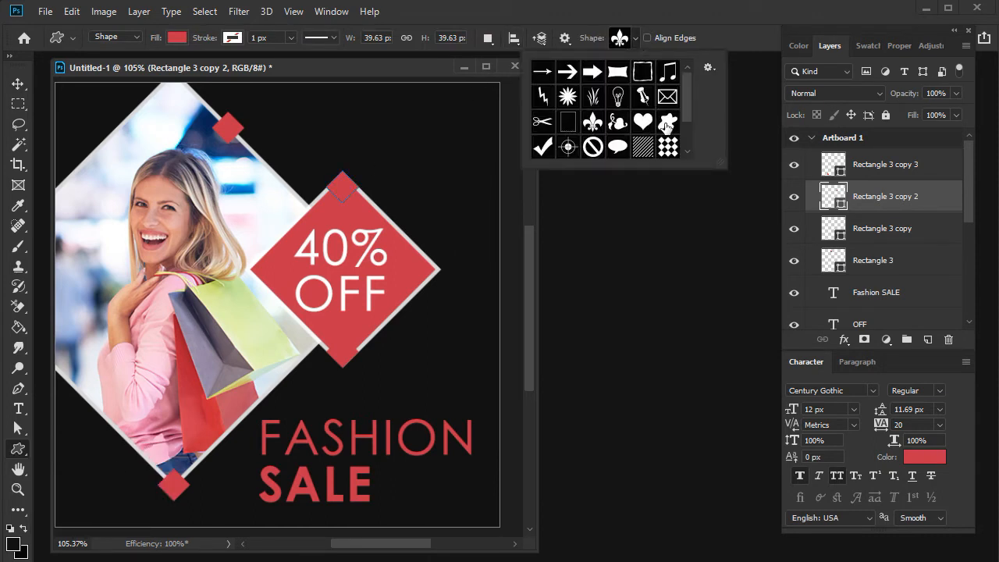
{"action": "scroll", "coordinate": [628, 130], "scroll_direction": "down", "scroll_amount": 3}
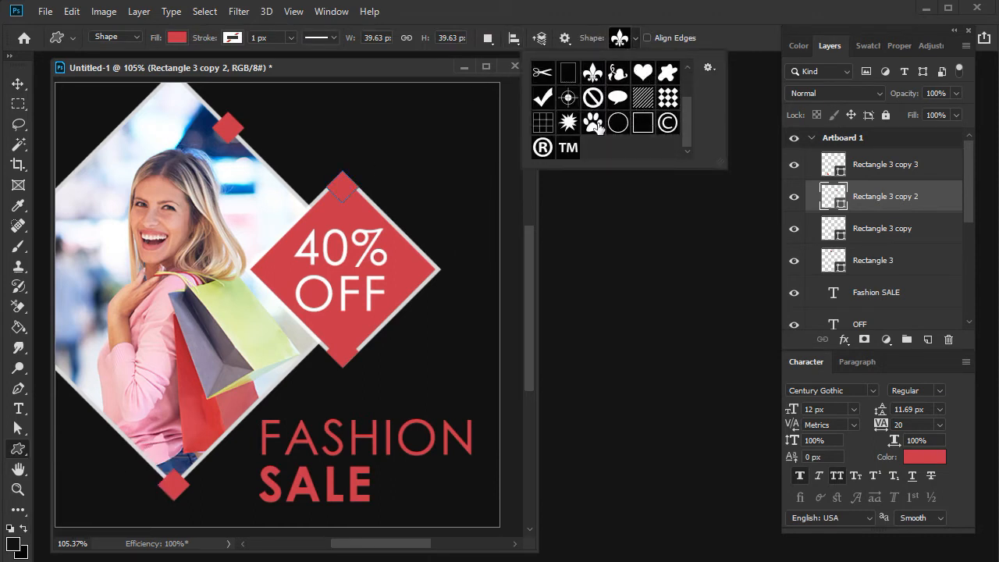
{"action": "left_click_drag", "start_coordinate": [410, 103], "coordinate": [466, 192]}
{"action": "left_click", "coordinate": [17, 85]}
{"action": "right_click", "coordinate": [444, 149]}
{"action": "left_click", "coordinate": [463, 167]}
{"action": "left_click_drag", "start_coordinate": [441, 149], "coordinate": [434, 147]}
- Rasterize the paw-print layer and delete the upper toes with rectangular selections
{"action": "right_click", "coordinate": [899, 204]}
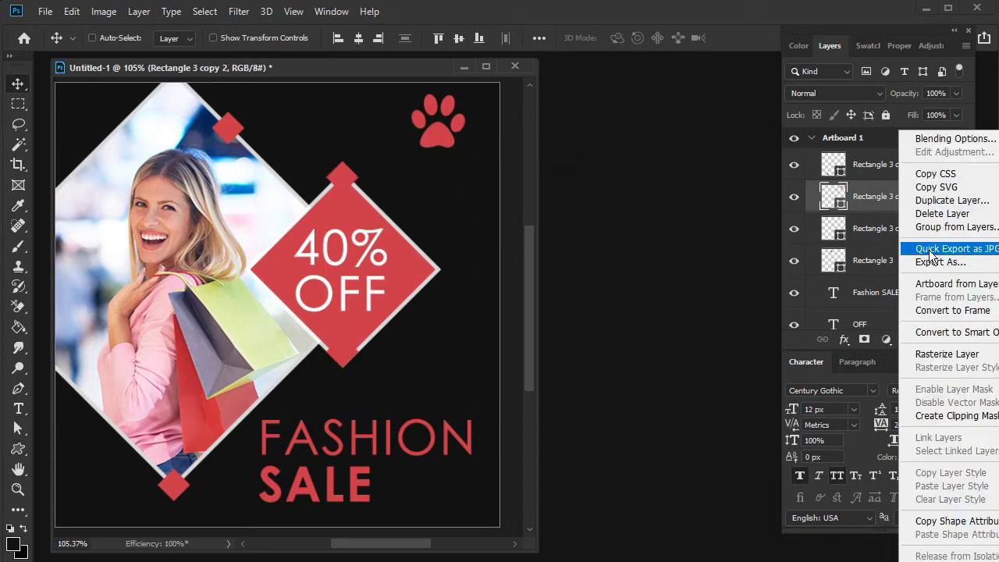
{"action": "left_click", "coordinate": [876, 353]}
{"action": "key", "text": "m"}
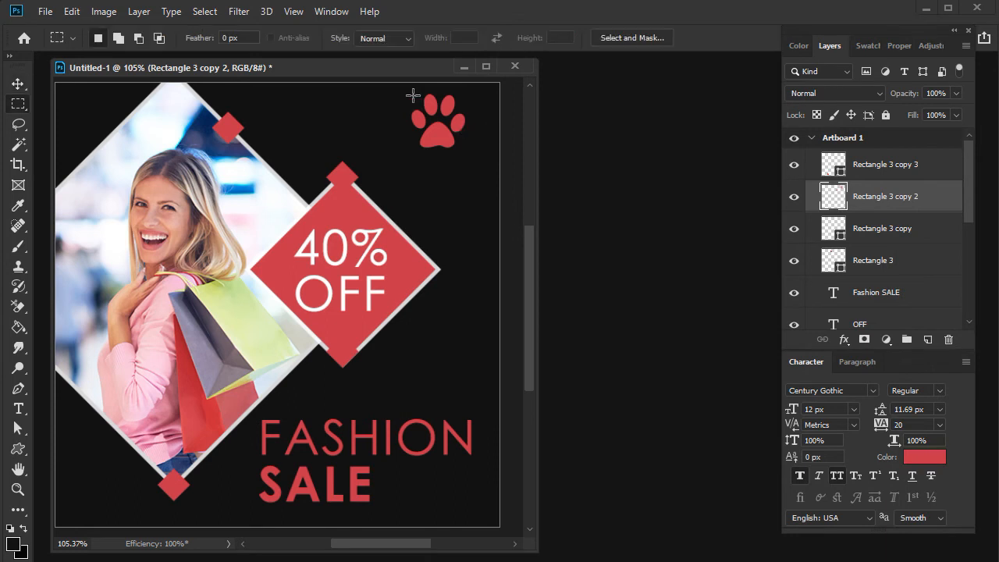
{"action": "left_click_drag", "start_coordinate": [423, 123], "coordinate": [466, 114]}
{"action": "key", "text": "ctrl+plus"}
{"action": "key", "text": "ctrl+plus"}
{"action": "left_click_drag", "start_coordinate": [417, 143], "coordinate": [447, 268]}
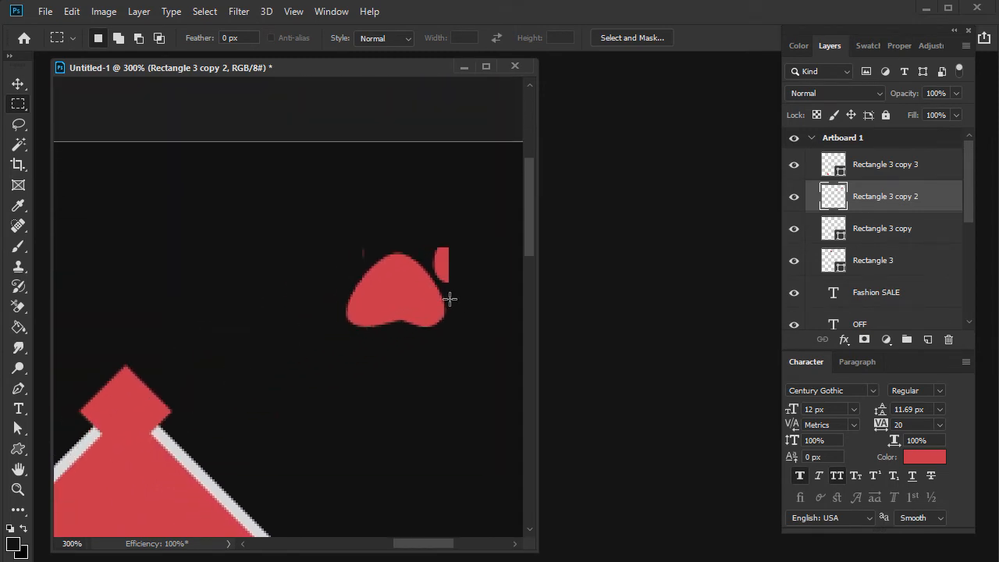
- Outline the leftover toe fragments with the Pen tool and delete them, keeping only the main pad as a logo
{"action": "key", "text": "p"}
{"action": "left_click", "coordinate": [449, 288]}
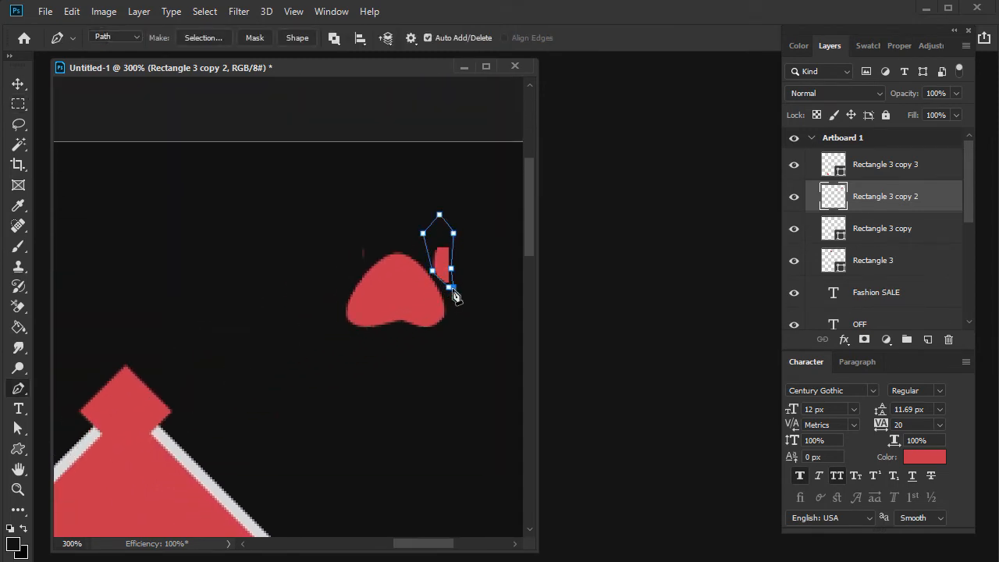
{"action": "key", "text": "ctrl+Return"}
{"action": "key", "text": "m"}
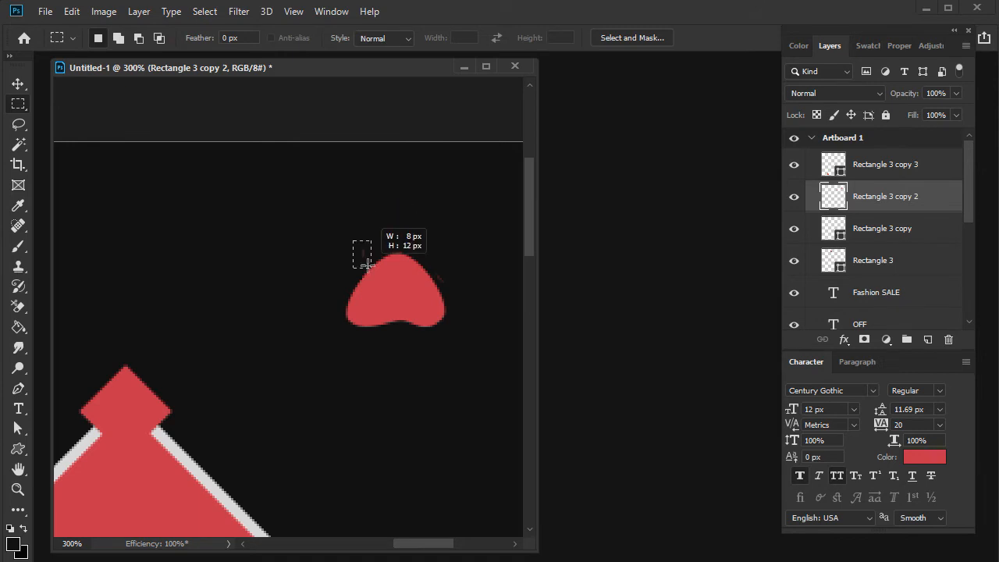
{"action": "key", "text": "p"}
{"action": "left_click", "coordinate": [451, 293]}
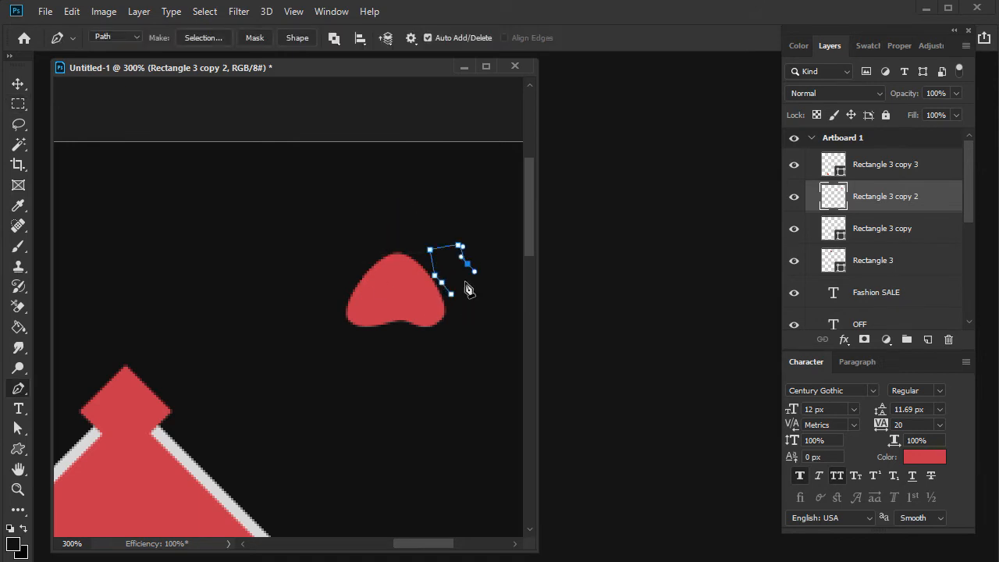
- Duplicate the "OFF" text to just below the logo and replace its wording with "Company name"
{"action": "key", "text": "ctrl+0"}
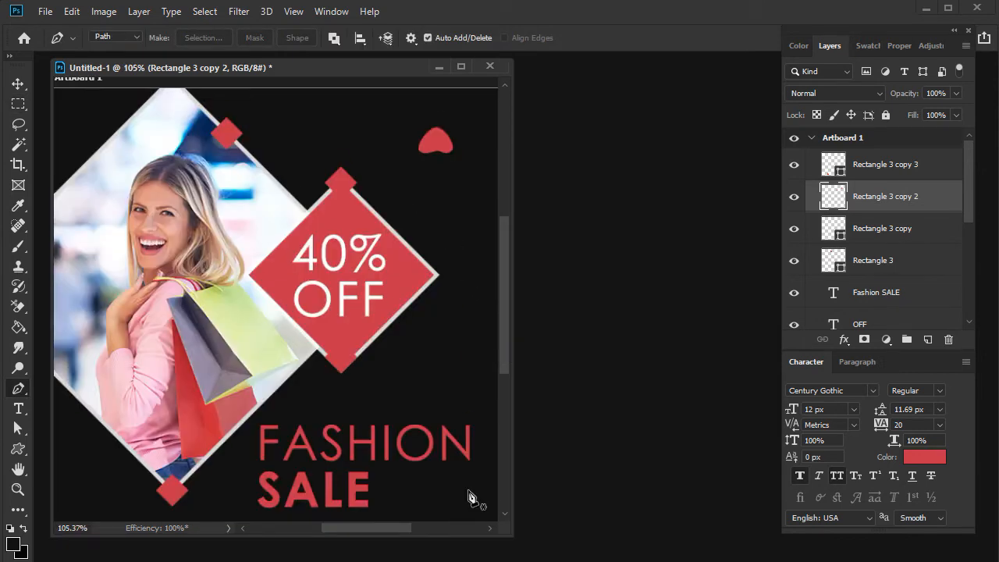
{"action": "left_click_drag", "start_coordinate": [513, 536], "coordinate": [554, 541]}
{"action": "key", "text": "v"}
{"action": "left_click", "coordinate": [376, 319], "text": "ctrl"}
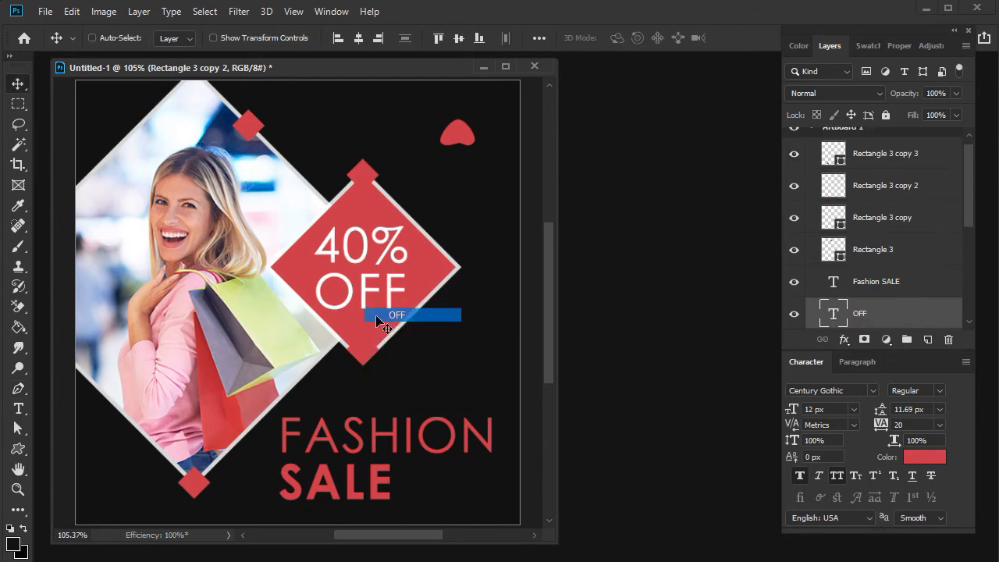
{"action": "left_click_drag", "start_coordinate": [376, 319], "coordinate": [446, 196]}
{"action": "double_click", "coordinate": [437, 185]}
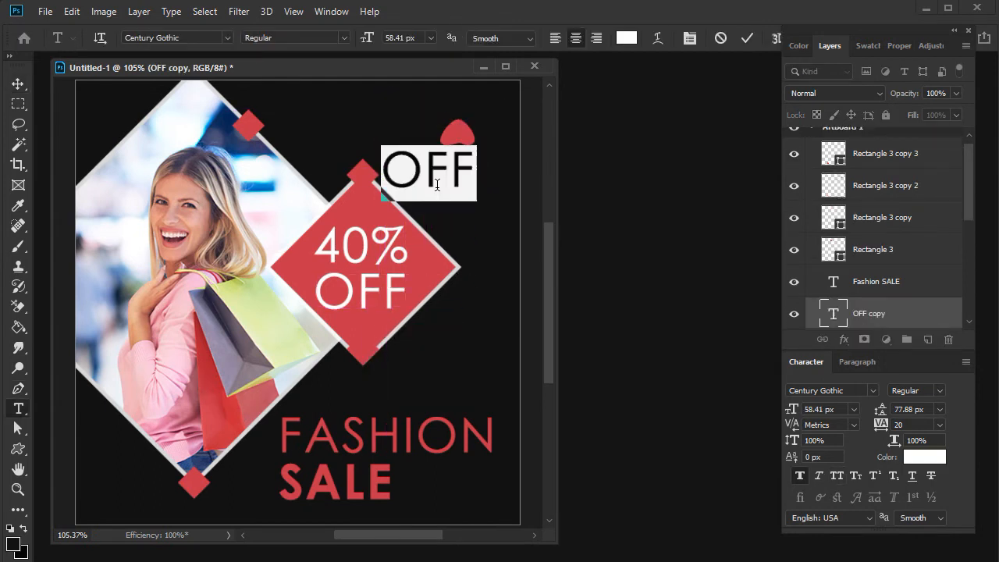
{"action": "type", "text": "Company name"}
- Reduce the company text to 19.47 px and shorten its wording to "Company"
{"action": "key", "text": "ctrl+a"}
{"action": "key", "text": "ctrl+shift+comma"}
{"action": "key", "text": "ctrl+shift+comma"}
{"action": "key", "text": "ctrl+shift+comma"}
{"action": "key", "text": "ctrl+shift+comma"}
{"action": "key", "text": "ctrl+shift+comma"}
{"action": "key", "text": "ctrl+shift+comma"}
{"action": "key", "text": "ctrl+shift+period"}
{"action": "key", "text": "ctrl+shift+period"}
{"action": "key", "text": "ctrl+shift+period"}
{"action": "key", "text": "ctrl+shift+period"}
{"action": "key", "text": "ctrl+shift+period"}
{"action": "key", "text": "ctrl+shift+period"}
{"action": "type", "text": "N"}
{"action": "left_click_drag", "start_coordinate": [445, 184], "coordinate": [557, 209]}
{"action": "key", "text": "BackSpace"}
{"action": "key", "text": "ctrl+Return"}
{"action": "key", "text": "v"}
- Move the "Company" text up and to the right so it sits beneath the logo shape
{"action": "left_click_drag", "start_coordinate": [339, 230], "coordinate": [399, 228]}
{"action": "left_click_drag", "start_coordinate": [438, 177], "coordinate": [466, 122]}
{"action": "right_click", "coordinate": [459, 130]}
{"action": "left_click", "coordinate": [470, 154], "text": "shift"}
{"action": "key", "text": "ctrl+z"}
{"action": "right_click", "coordinate": [457, 161]}
{"action": "left_click", "coordinate": [472, 184]}
{"action": "mouse_move", "coordinate": [469, 162]}
{"action": "left_mouse_down"}
{"action": "mouse_move", "coordinate": [479, 114]}
{"action": "mouse_move", "coordinate": [476, 147]}
{"action": "left_mouse_up"}
- Cut the logo shape out onto its own layer and place it above the "Company" text
{"action": "right_click", "coordinate": [464, 131]}
{"action": "left_click", "coordinate": [473, 152], "text": "shift"}
{"action": "right_click", "coordinate": [472, 142]}
{"action": "left_click", "coordinate": [485, 165]}
{"action": "right_click", "coordinate": [473, 110]}
{"action": "left_click", "coordinate": [486, 131]}
{"action": "key", "text": "m"}
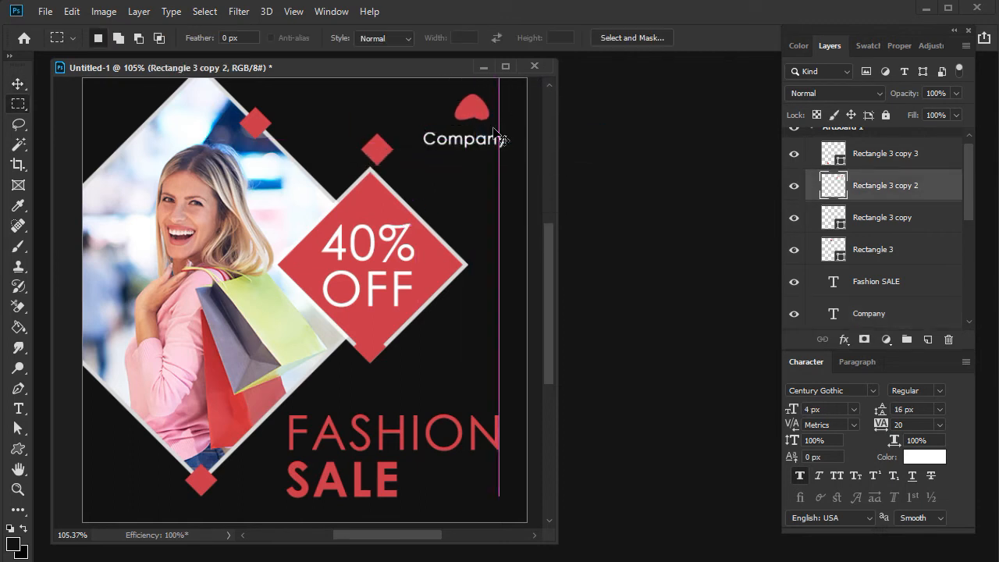
{"action": "key", "text": "ctrl+x"}
{"action": "key", "text": "ctrl+v"}
{"action": "left_click_drag", "start_coordinate": [322, 315], "coordinate": [471, 115]}
- Move the displaced small diamond back onto the top corner of the red 40% OFF diamond
{"action": "right_click", "coordinate": [380, 151]}
{"action": "left_click", "coordinate": [395, 172]}
{"action": "left_click_drag", "start_coordinate": [378, 154], "coordinate": [371, 187]}
- Nudge the "Company" text under the logo and recolor it with the logo's sampled red
{"action": "right_click", "coordinate": [478, 148]}
{"action": "left_click", "coordinate": [491, 171]}
{"action": "mouse_move", "coordinate": [482, 147]}
{"action": "left_mouse_down"}
{"action": "mouse_move", "coordinate": [498, 151]}
{"action": "mouse_move", "coordinate": [484, 151]}
{"action": "left_mouse_up"}
{"action": "double_click", "coordinate": [474, 148]}
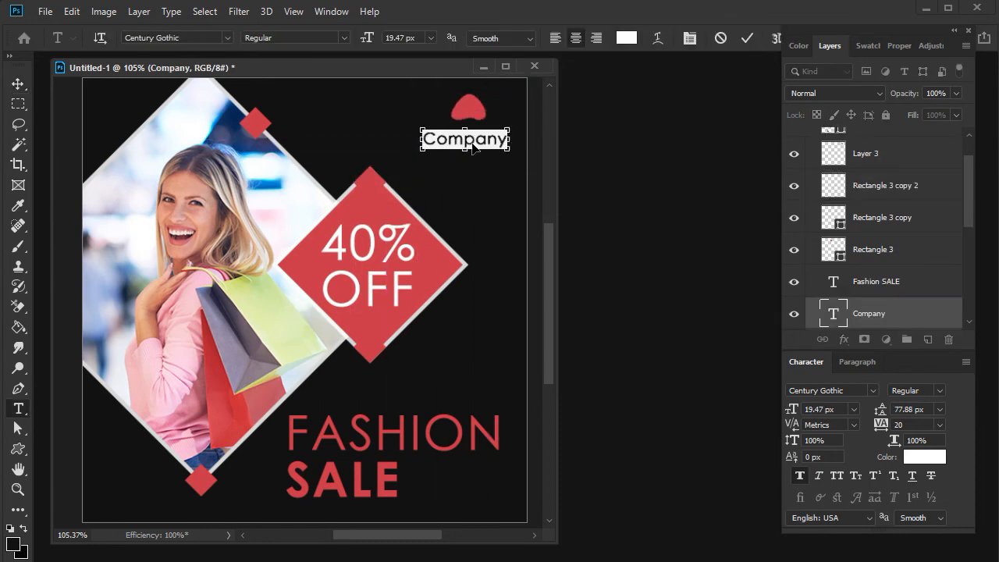
{"action": "left_click", "coordinate": [918, 459]}
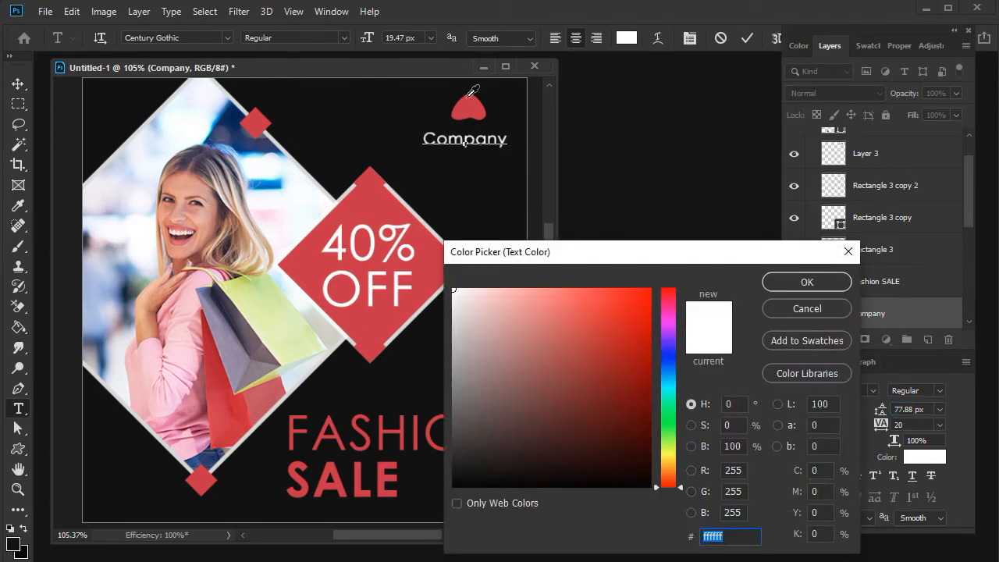
{"action": "left_click", "coordinate": [467, 100]}
{"action": "key", "text": "Return"}
{"action": "left_click", "coordinate": [17, 84]}
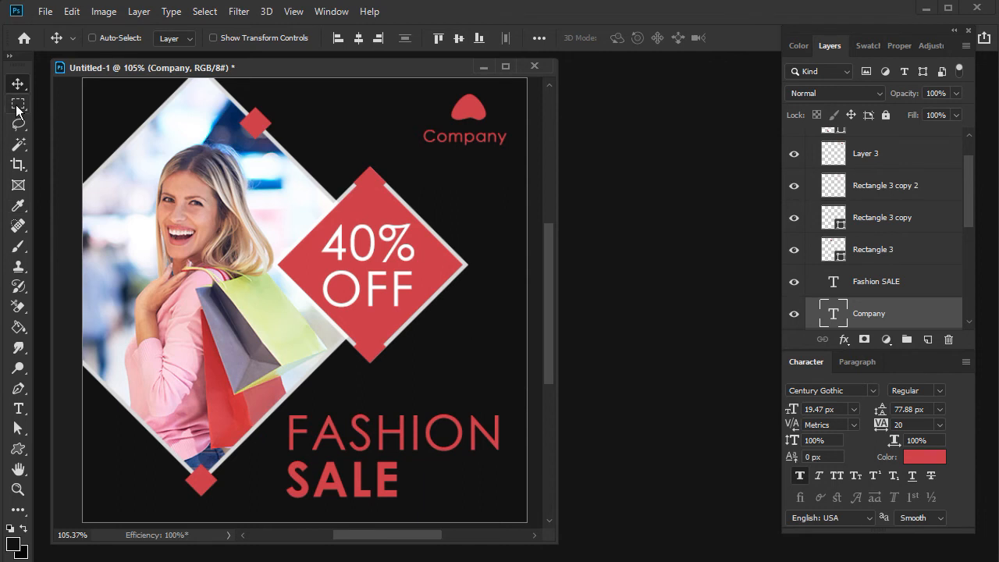
- Draw a 145 × 250 px rectangle on a new layer over the photo and fill it with the banner's red
{"action": "left_click", "coordinate": [18, 450]}
{"action": "left_click", "coordinate": [71, 449]}
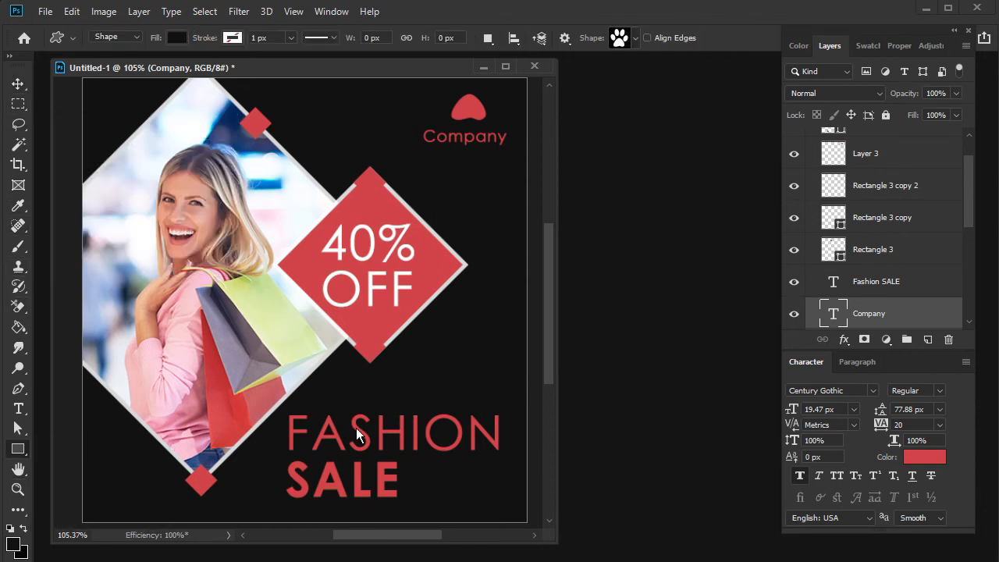
{"action": "left_click_drag", "start_coordinate": [334, 424], "coordinate": [334, 460]}
{"action": "key", "text": "ctrl+z"}
{"action": "left_click", "coordinate": [828, 48]}
{"action": "left_click", "coordinate": [928, 340]}
{"action": "left_click_drag", "start_coordinate": [158, 220], "coordinate": [278, 425]}
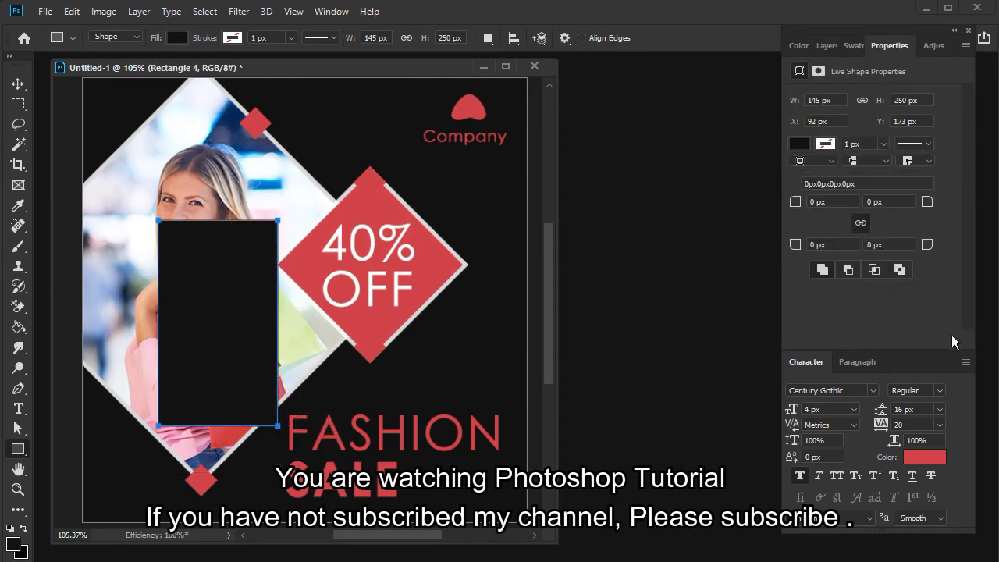
{"action": "left_click", "coordinate": [827, 45]}
{"action": "double_click", "coordinate": [840, 322]}
{"action": "left_click", "coordinate": [775, 283]}
- Rotate the red rectangle diagonally and move it over the photo diamond's lower-right edge
{"action": "left_click", "coordinate": [19, 83]}
{"action": "key", "text": "ctrl+t"}
{"action": "left_click_drag", "start_coordinate": [278, 219], "coordinate": [291, 301]}
{"action": "left_click_drag", "start_coordinate": [238, 330], "coordinate": [292, 391]}
{"action": "key", "text": "Return"}
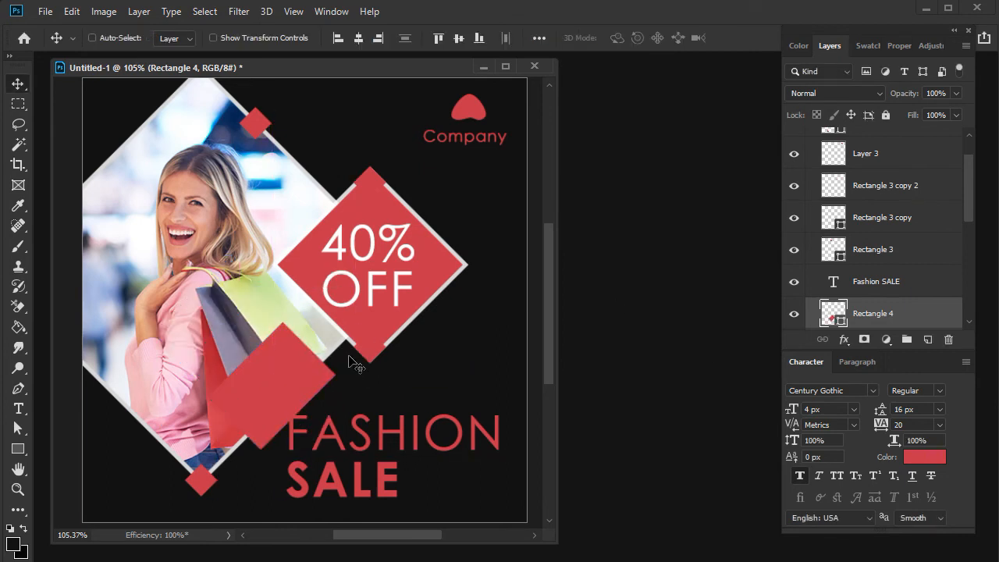
- Send the red rectangle behind the photo diamond and shift it up and right along the diamond's edge
{"action": "key", "text": "ctrl+bracketleft"}
{"action": "key", "text": "ctrl+bracketleft"}
{"action": "key", "text": "ctrl+bracketleft"}
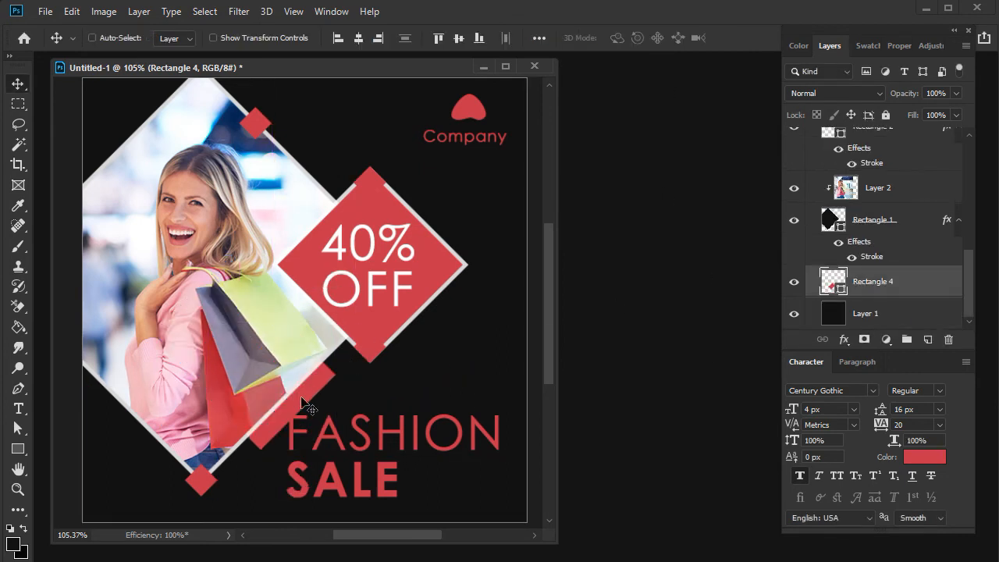
{"action": "left_click_drag", "start_coordinate": [298, 403], "coordinate": [312, 380]}
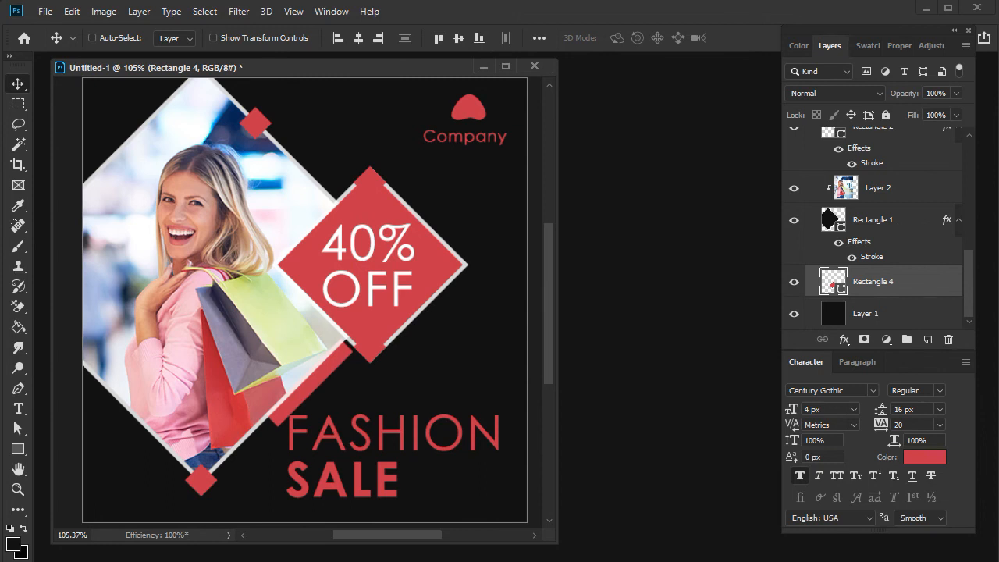
- Enlarge the red rectangle toward the lower left and position it as a band along the photo diamond's lower-right edge
{"action": "key", "text": "ctrl+t"}
{"action": "left_click_drag", "start_coordinate": [224, 425], "coordinate": [156, 496]}
{"action": "left_click_drag", "start_coordinate": [353, 299], "coordinate": [356, 288]}
{"action": "key", "text": "Return"}
{"action": "left_click_drag", "start_coordinate": [295, 408], "coordinate": [283, 420]}
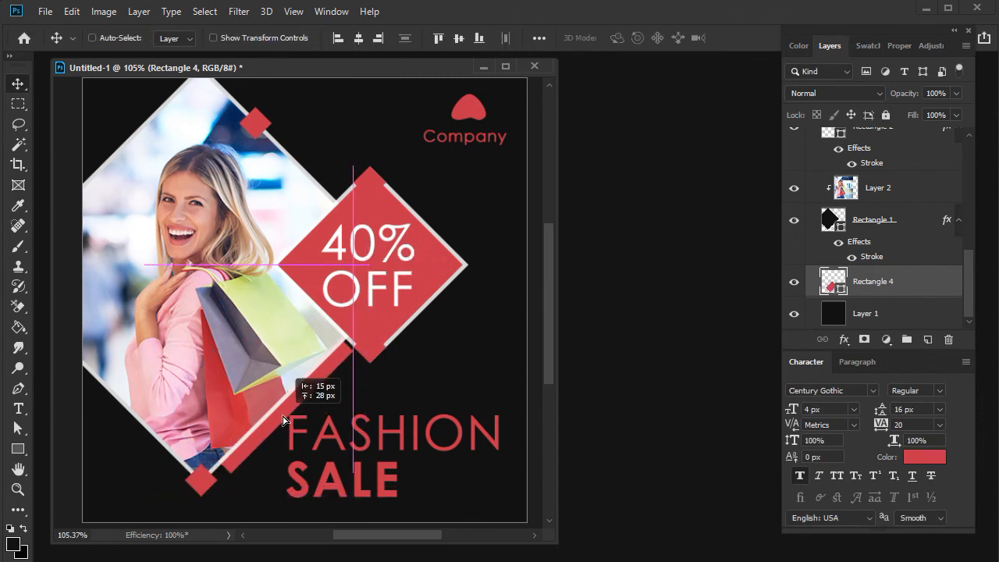
- Duplicate the large red diamond into the artboard's lower-left corner so only its tip area shows
{"action": "left_click_drag", "start_coordinate": [557, 538], "coordinate": [635, 561]}
{"action": "right_click", "coordinate": [467, 278]}
{"action": "left_click", "coordinate": [481, 299]}
{"action": "left_click_drag", "start_coordinate": [406, 269], "coordinate": [132, 490]}
{"action": "left_click_drag", "start_coordinate": [139, 441], "coordinate": [127, 467]}
- Place two more copies of the red diamond in the artboard's lower-right and upper-left corners
{"action": "left_click_drag", "start_coordinate": [158, 466], "coordinate": [277, 141]}
{"action": "right_click", "coordinate": [517, 518]}
{"action": "left_click", "coordinate": [546, 538]}
{"action": "key", "text": "ctrl+z"}
{"action": "right_click", "coordinate": [524, 516]}
{"action": "left_click", "coordinate": [543, 551]}
{"action": "left_click_drag", "start_coordinate": [293, 208], "coordinate": [112, 129]}
- Hide the stroke effect on the three red diamond copies in the artboard's corners
{"action": "right_click", "coordinate": [568, 523]}
{"action": "left_click", "coordinate": [591, 534]}
{"action": "scroll", "coordinate": [858, 301], "scroll_direction": "down", "scroll_amount": 1}
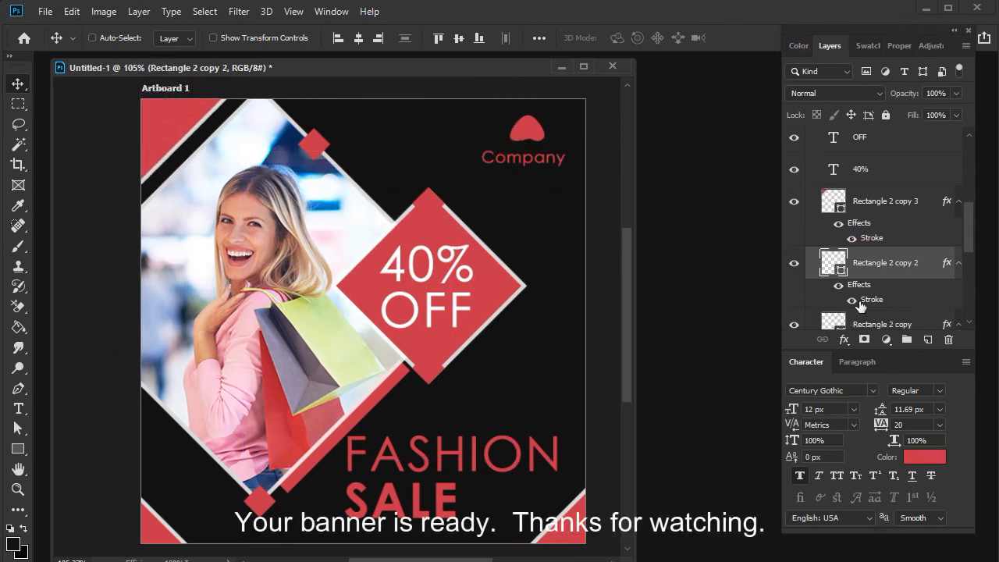
{"action": "right_click", "coordinate": [148, 530]}
{"action": "left_click", "coordinate": [173, 551]}
{"action": "right_click", "coordinate": [178, 123]}
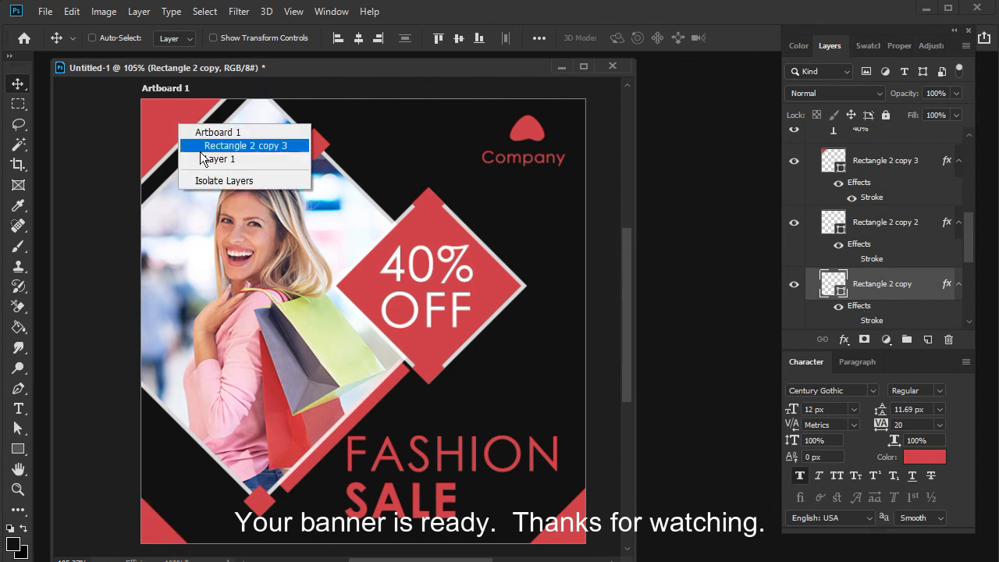
{"action": "left_click", "coordinate": [201, 148]}
- Move the upper-left corner diamond farther outward so its visible triangle is closer in size to the lower ones
{"action": "right_click", "coordinate": [170, 114]}
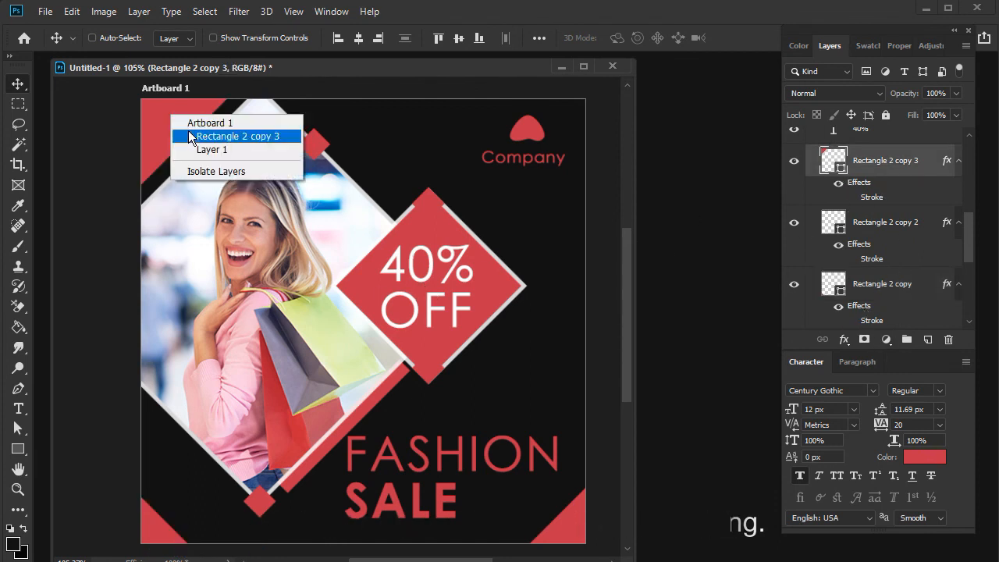
{"action": "left_click", "coordinate": [188, 134]}
{"action": "left_click_drag", "start_coordinate": [171, 130], "coordinate": [151, 113]}
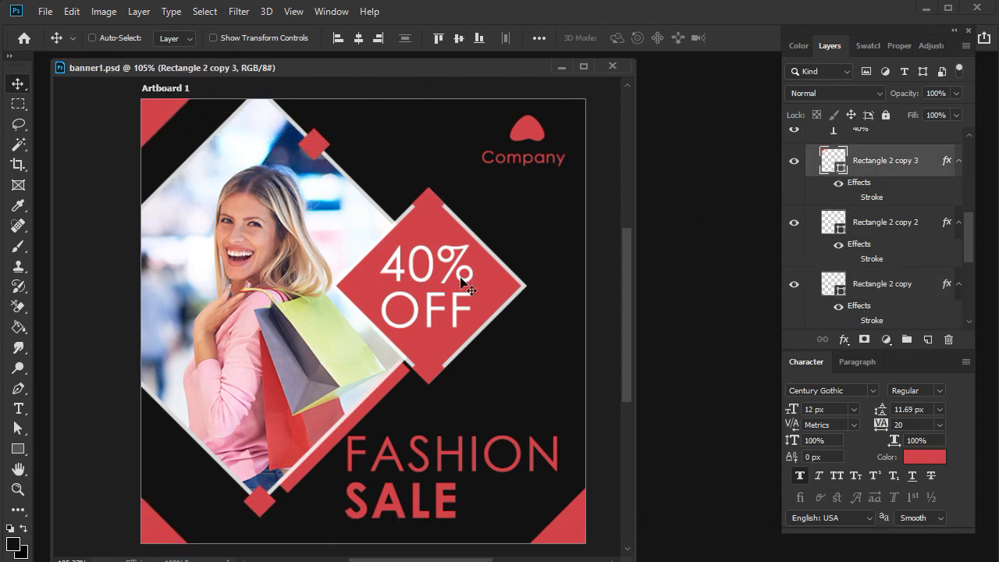